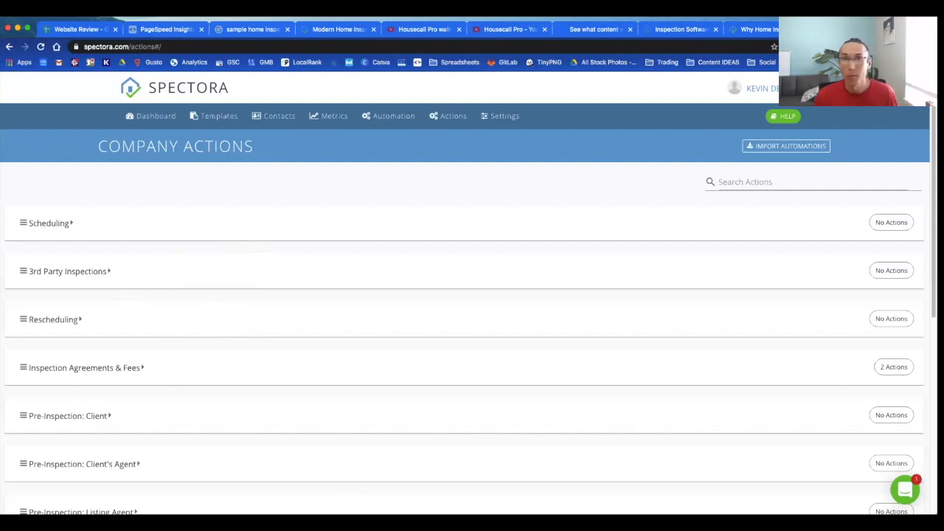
Step: Explore the 3rd Party Inspections group by expanding, collapsing and dragging its reorder handle
click(242, 279)
click(112, 275)
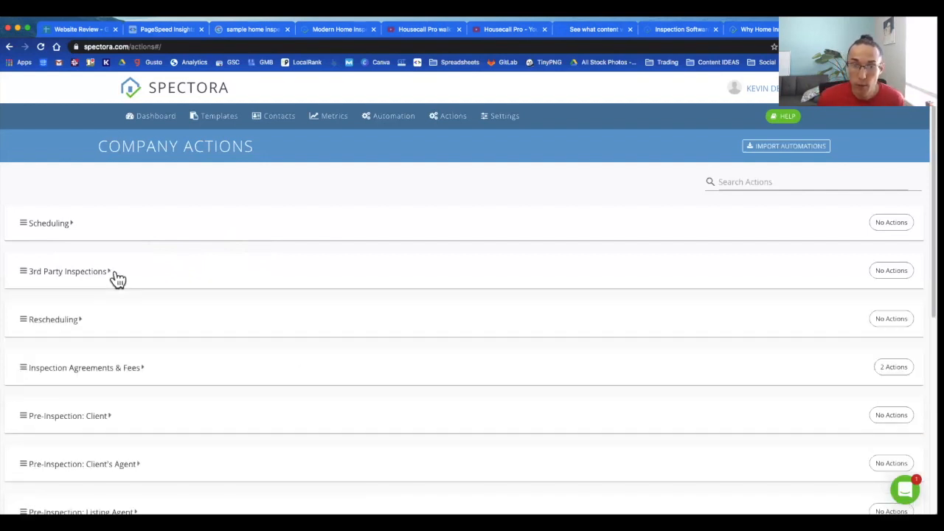
mouse_move(23, 262)
mouse_down()
mouse_move(22, 234)
mouse_move(21, 259)
mouse_up()
scroll(232, 274, down, 5)
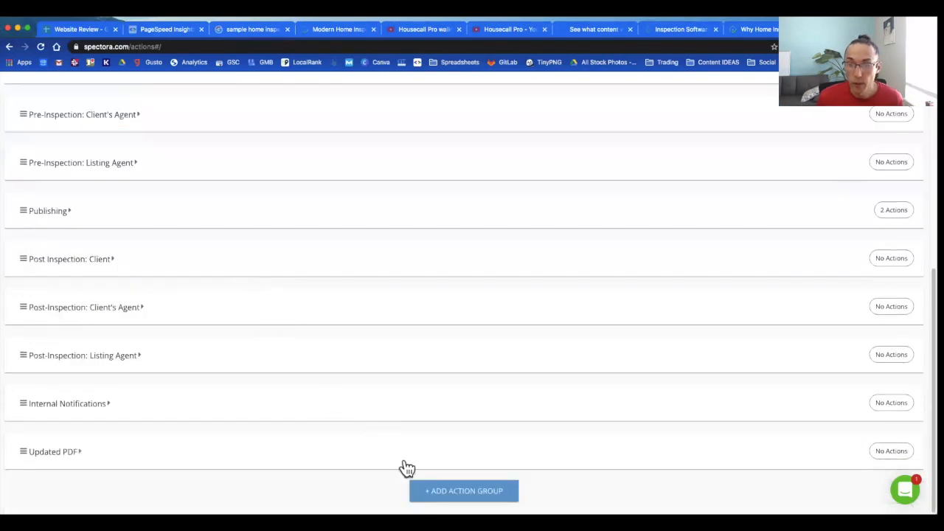
scroll(379, 443, up, 10)
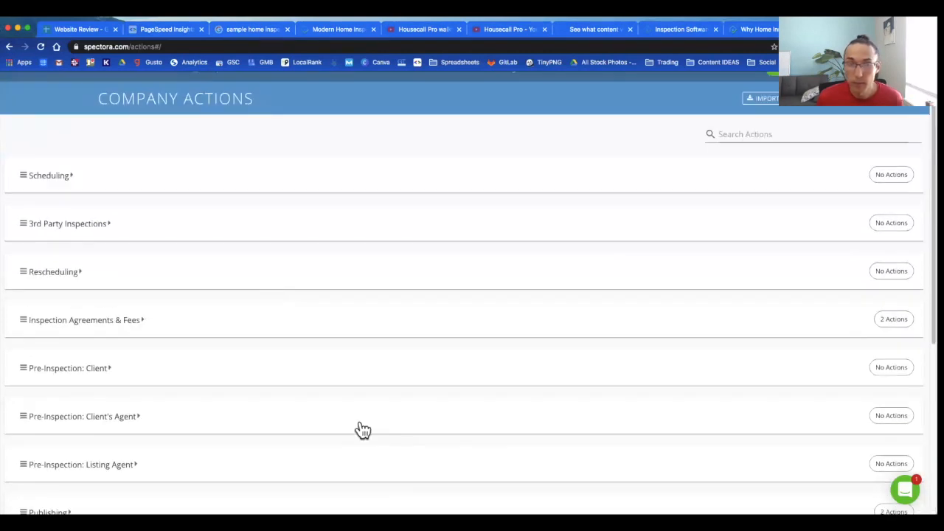
Step: Add a 3rd Party Inspections action firing once, 5 minutes after scheduling, with no hour limit
click(248, 232)
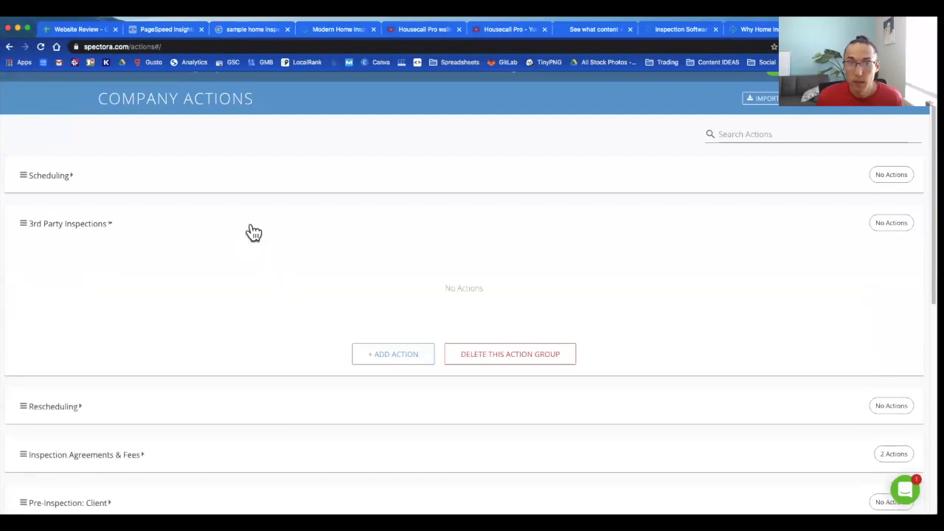
click(380, 354)
double_click(154, 251)
text(5)
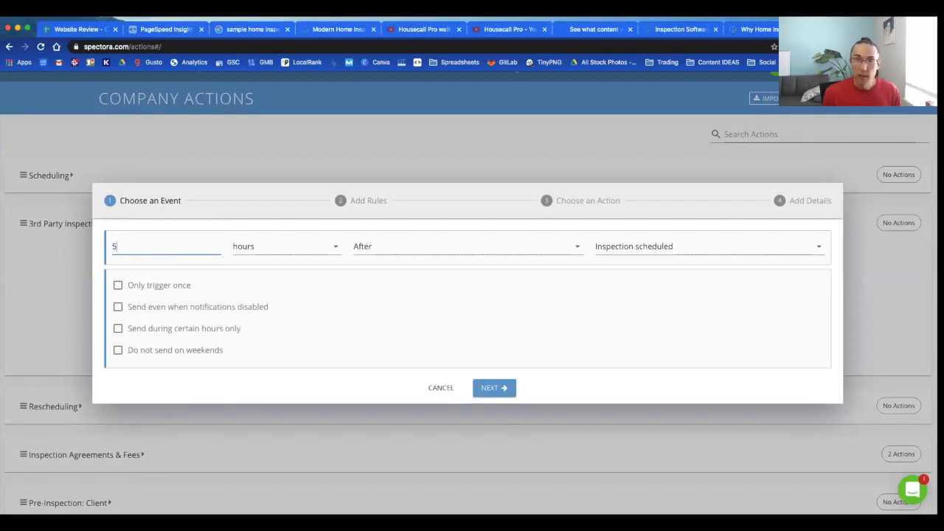
click(258, 251)
click(270, 258)
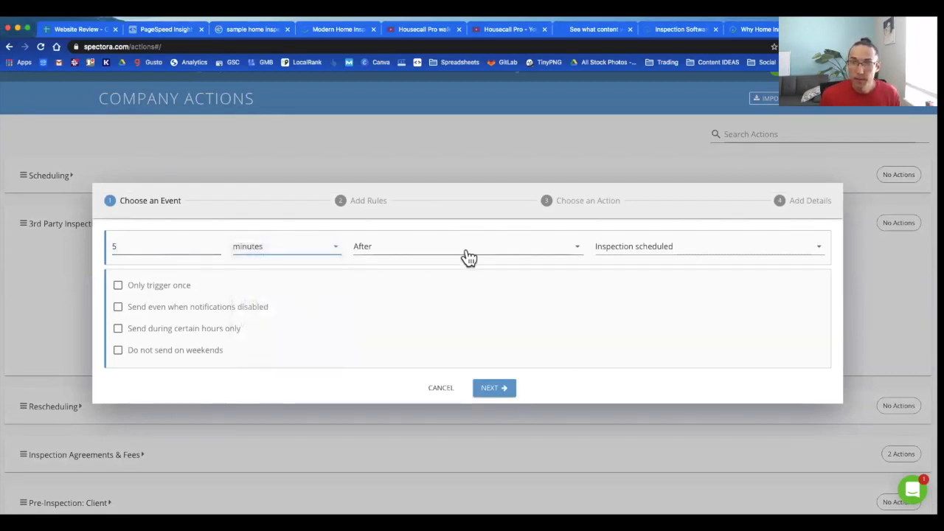
click(119, 288)
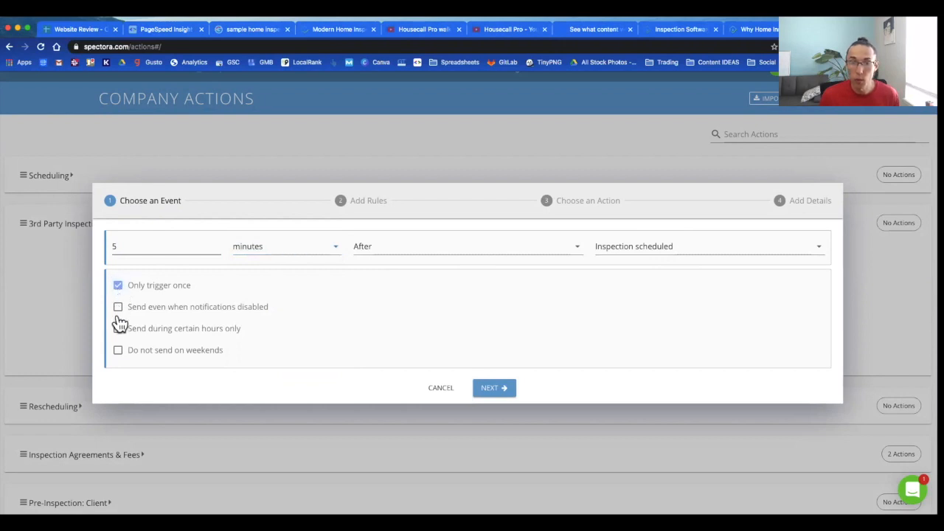
click(119, 330)
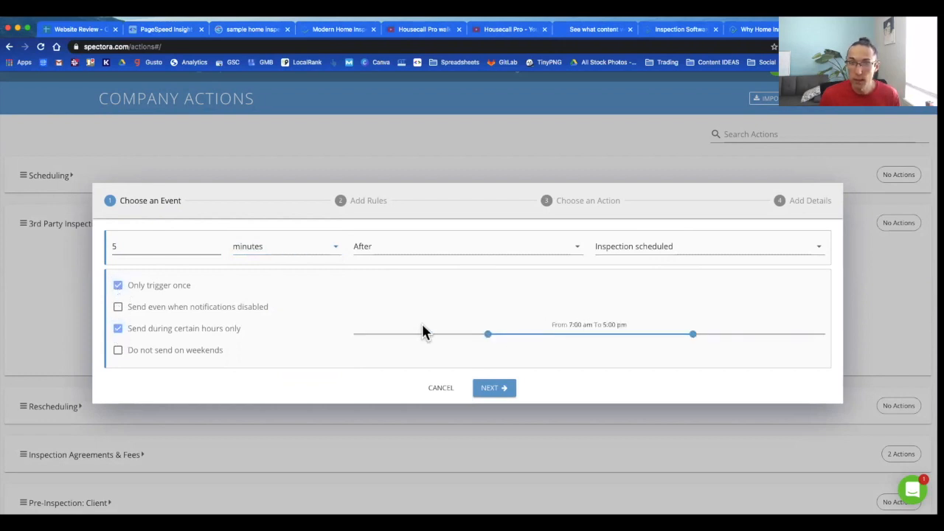
click(120, 332)
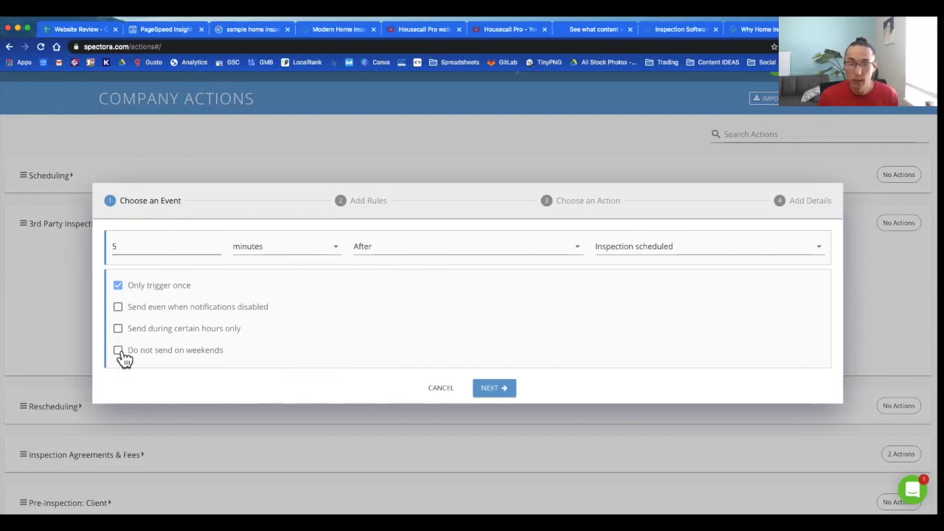
click(493, 394)
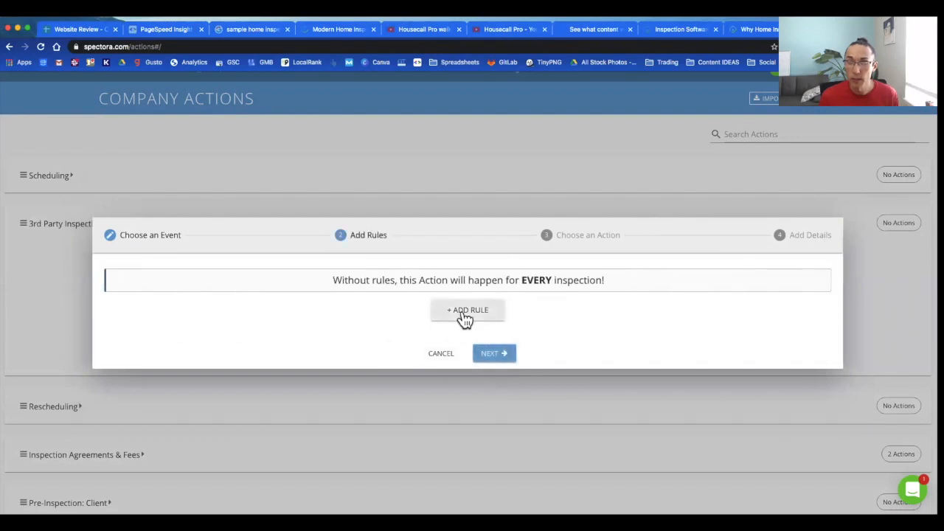
Step: Add a rule requiring the Residential Inspection > Termite Inspection service add-on
click(463, 320)
click(226, 303)
click(336, 305)
scroll(339, 307, down, 1)
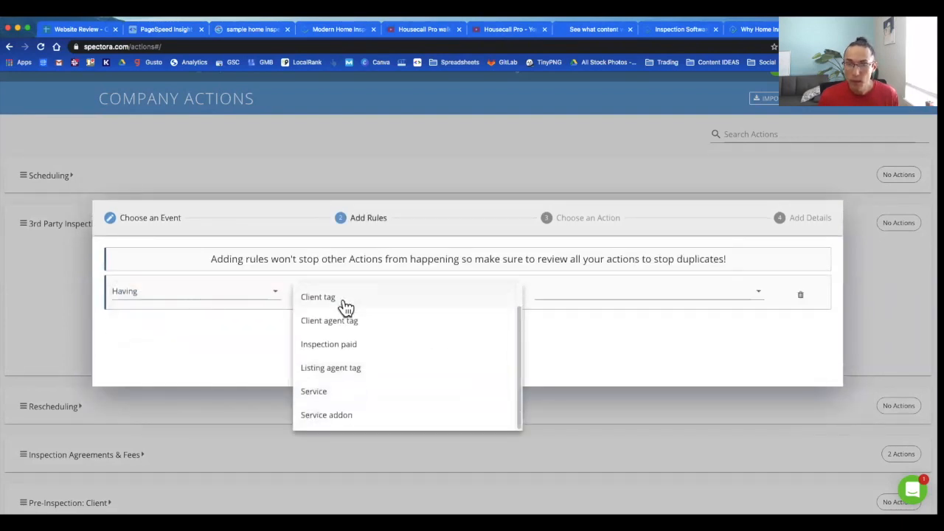
click(327, 415)
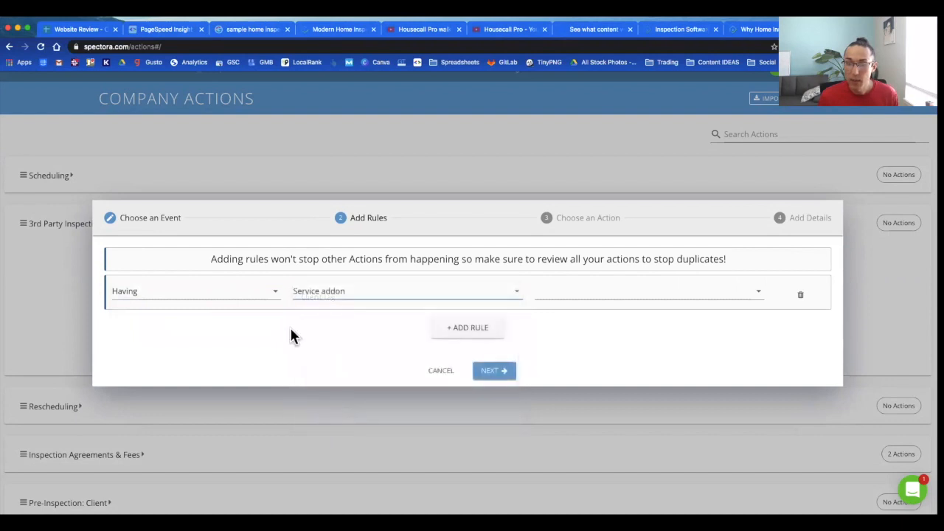
click(617, 315)
click(626, 346)
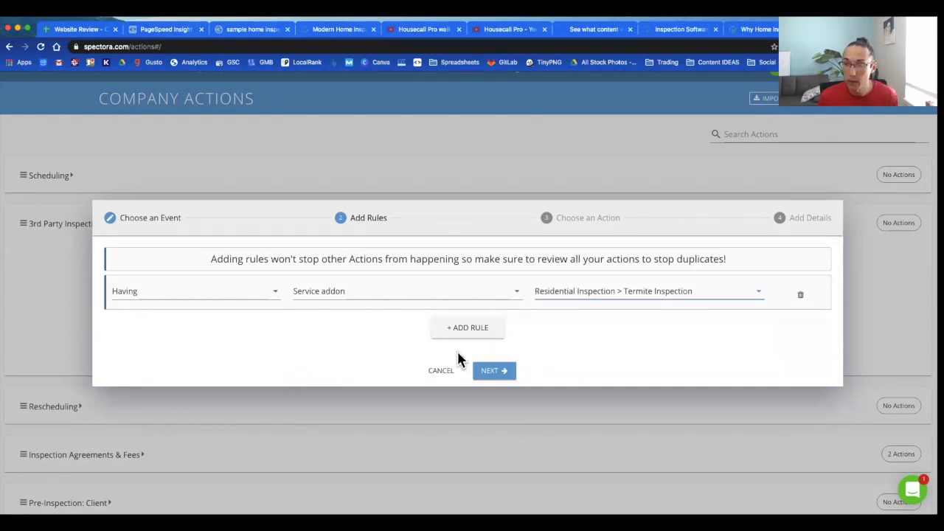
click(489, 371)
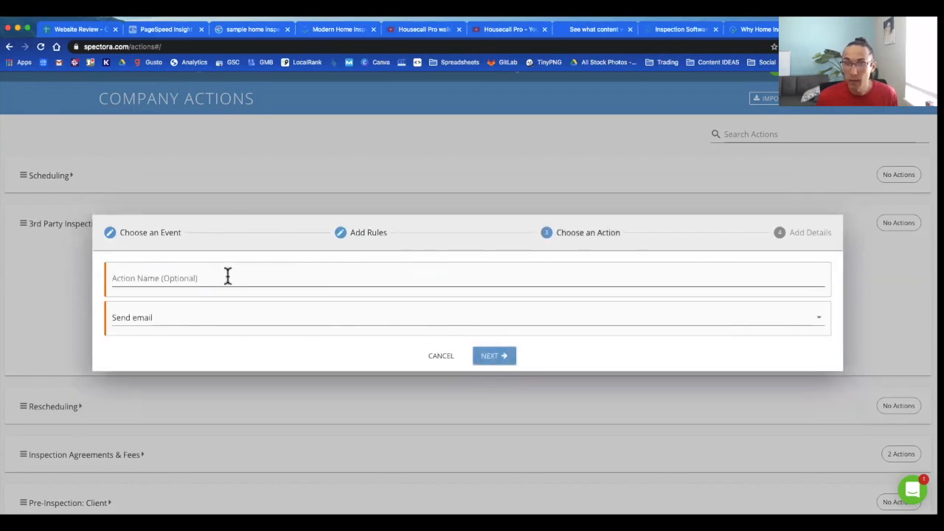
Step: Name the action Termite Partner Email and keep Send email as its type
click(227, 277)
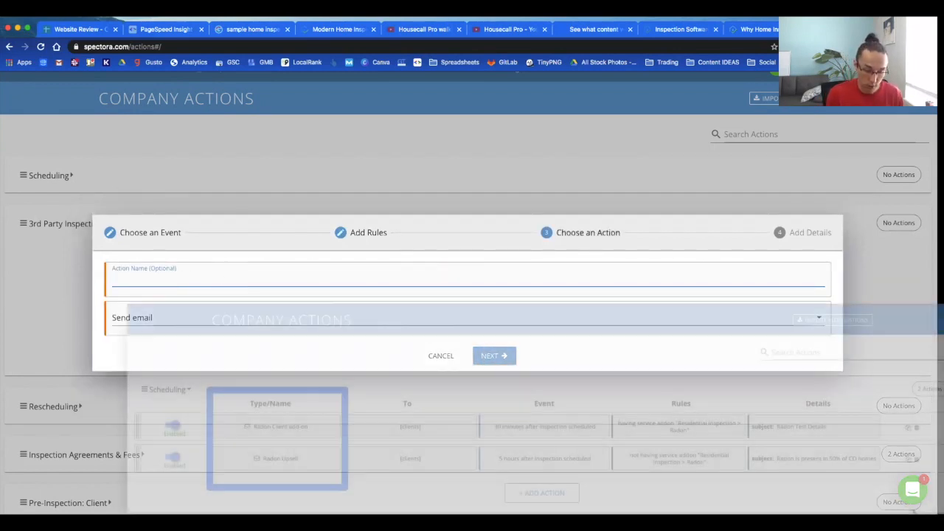
text(Termite Partner)
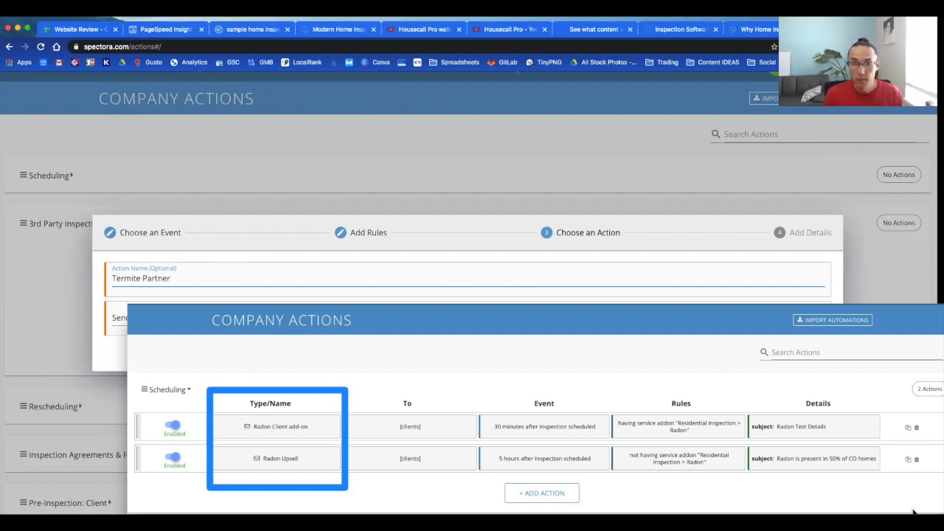
text( Email)
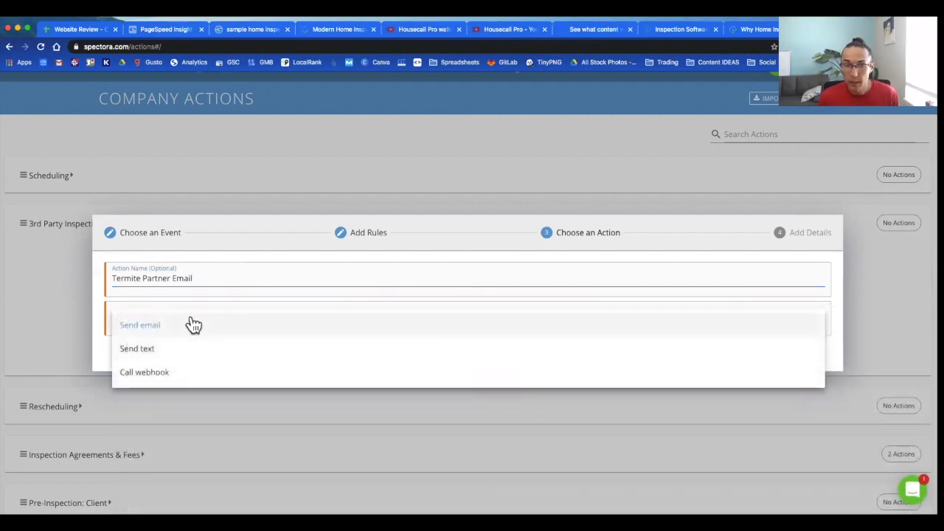
click(191, 325)
click(495, 357)
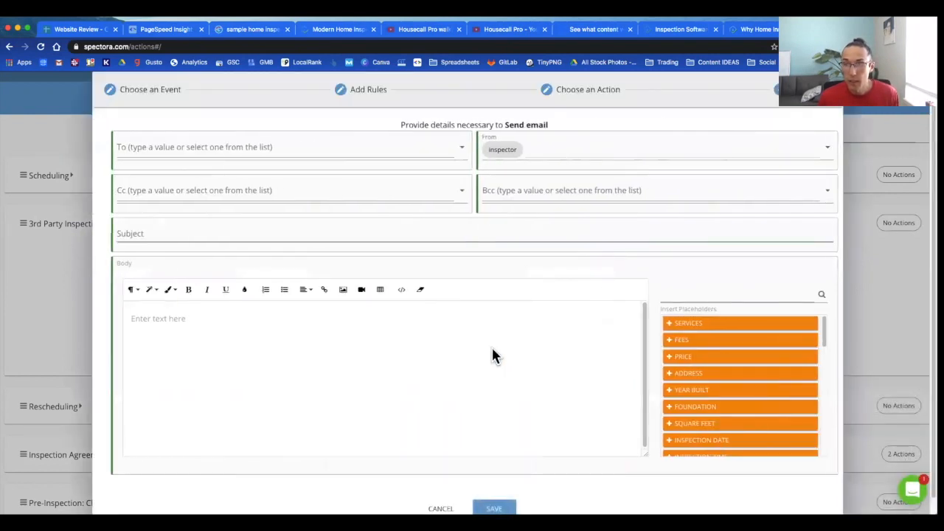
Step: Address the email to the termite partner's office e-mail, from the company, with subject New Termite Job
click(261, 151)
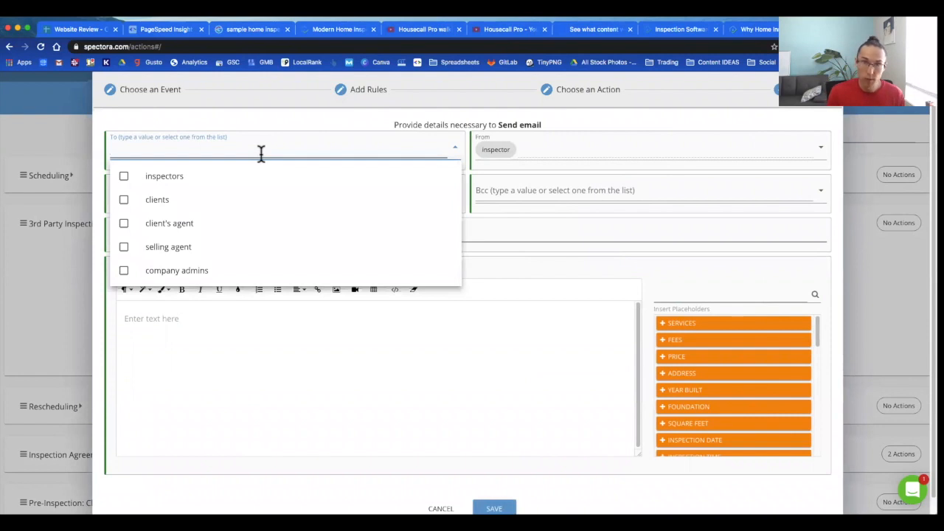
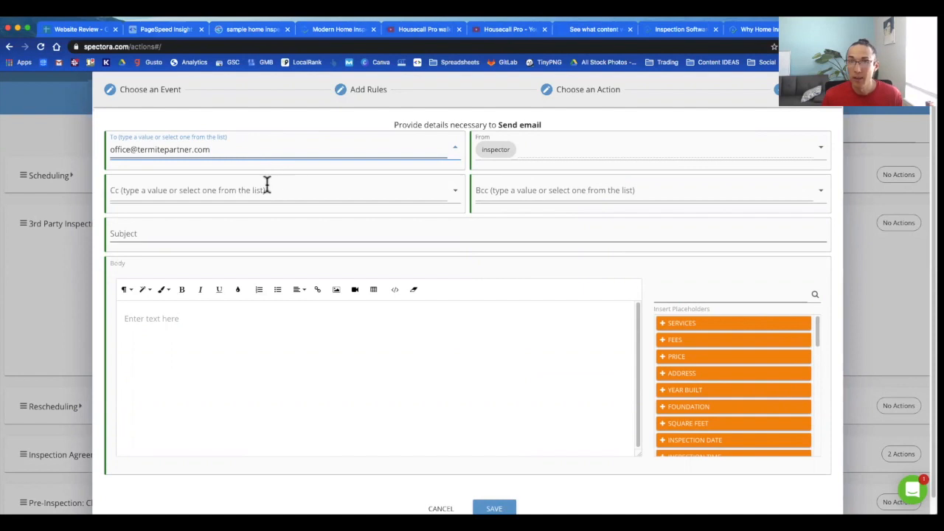
click(526, 160)
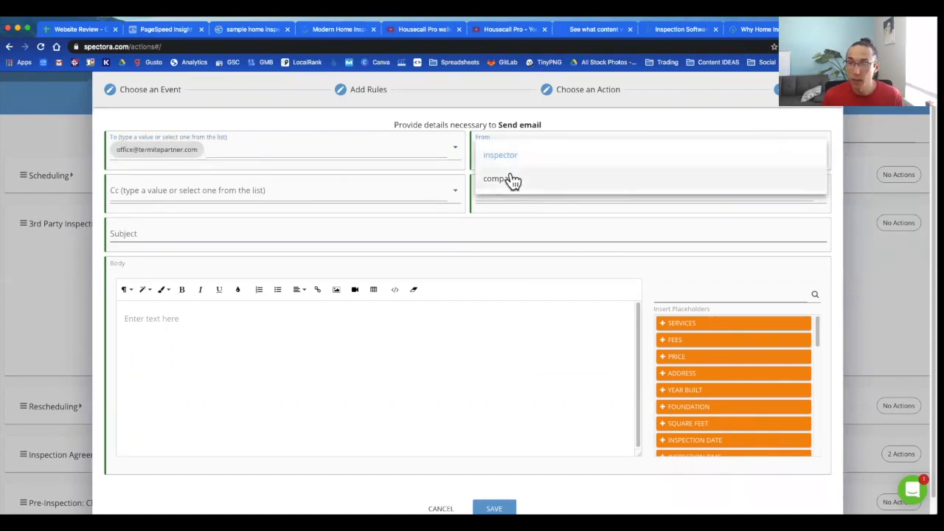
click(512, 179)
click(188, 231)
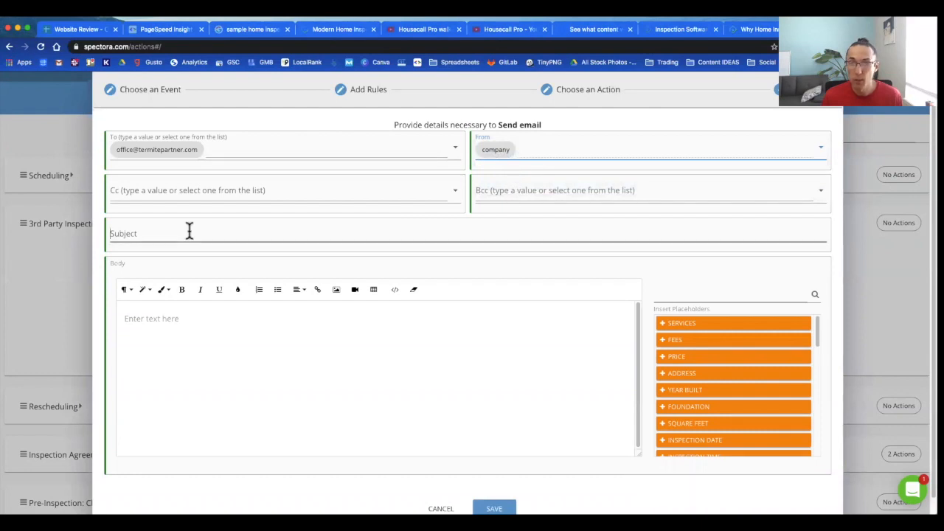
text(New Termite Job)
Step: Write a 'Details' body with client first name, phone and email placeholders on separate lines
click(196, 351)
text(Details:)
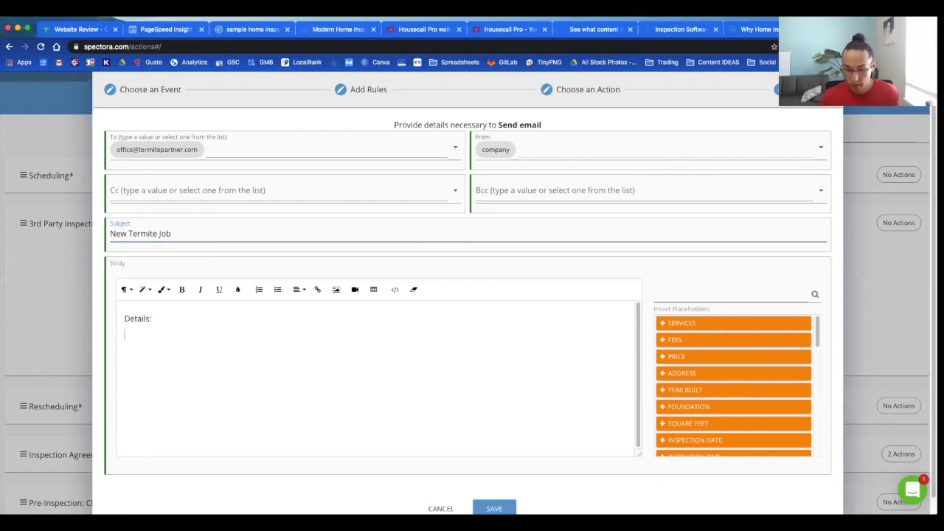
scroll(695, 379, down, 2)
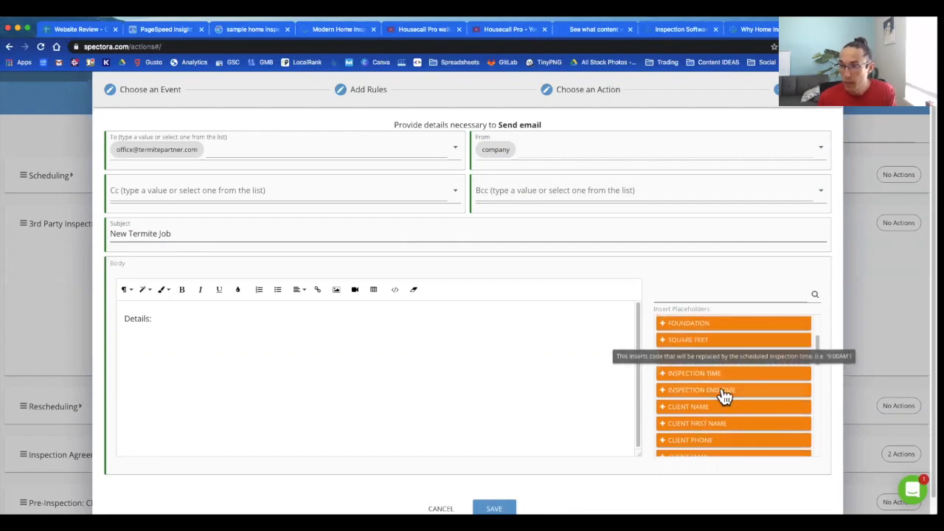
scroll(712, 413, down, 1)
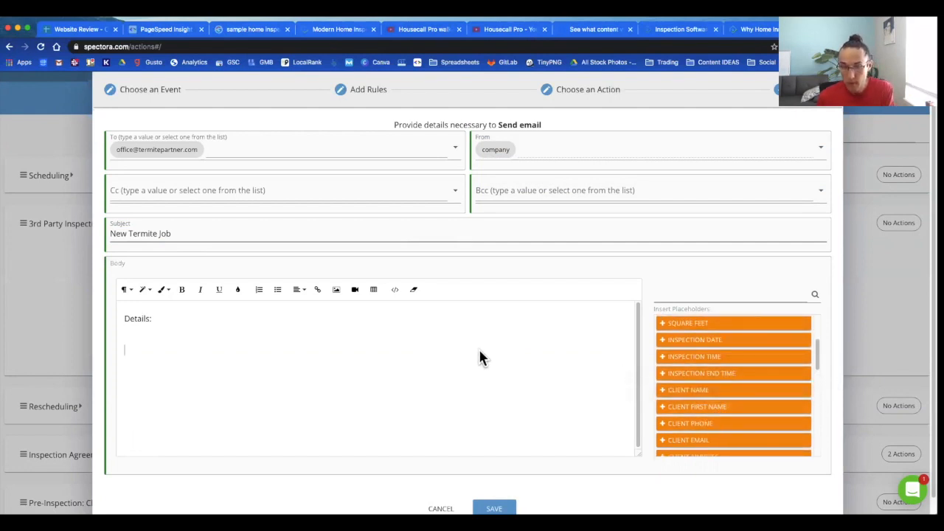
click(713, 410)
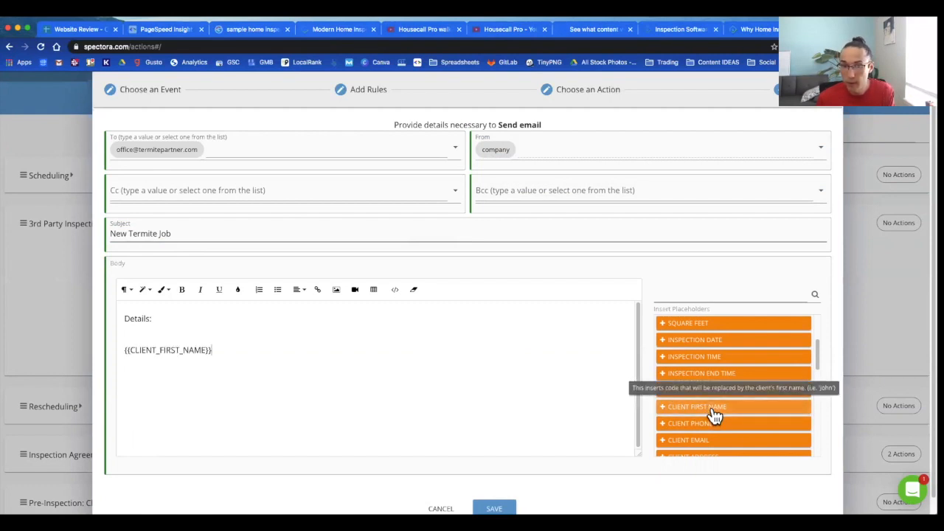
click(721, 425)
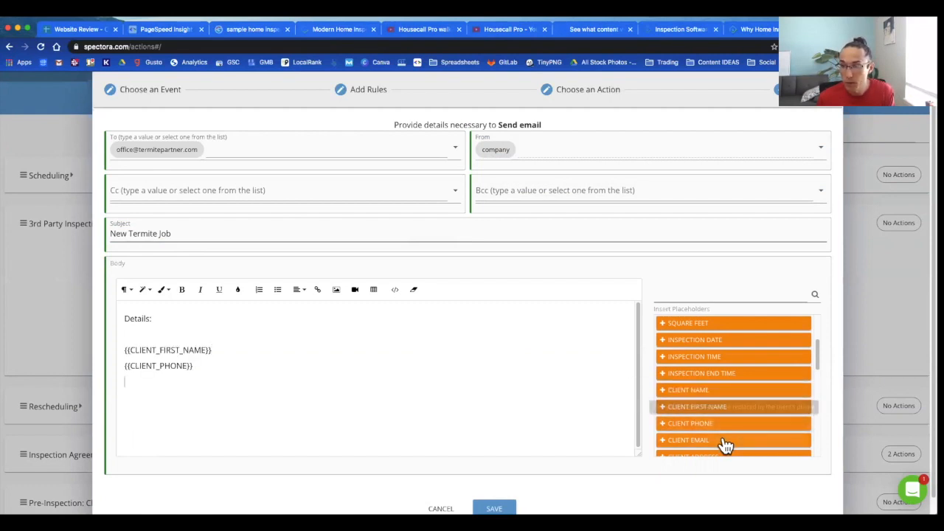
click(725, 441)
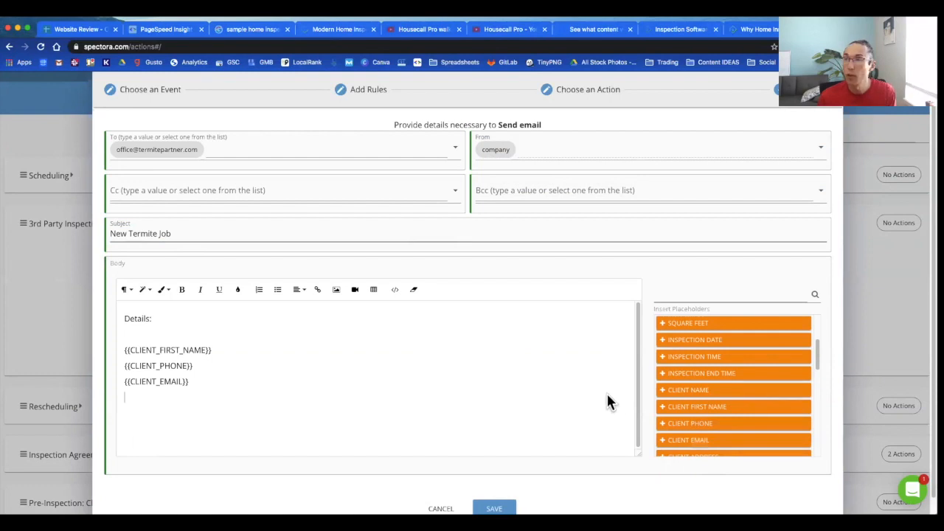
scroll(555, 469, down, 1)
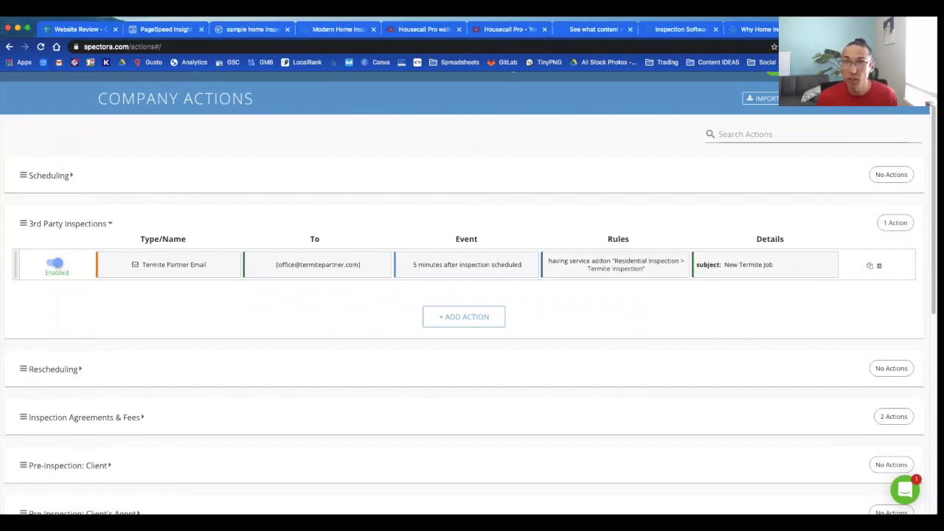
Step: Add a Scheduling action 30 minutes after scheduling, sending only 8:00 am–5:00 pm, never weekends
click(120, 229)
click(138, 178)
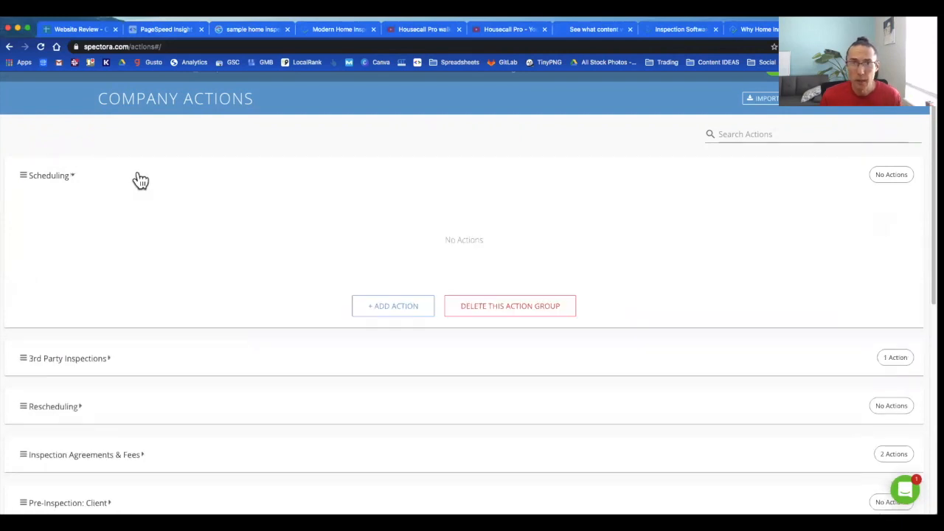
click(398, 313)
click(208, 246)
key(BackSpace)
text(30)
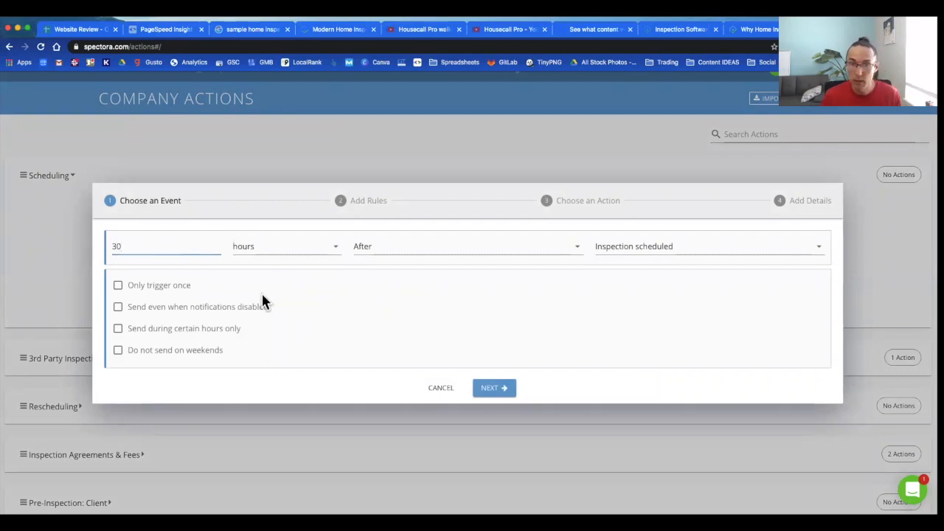
click(280, 254)
click(282, 255)
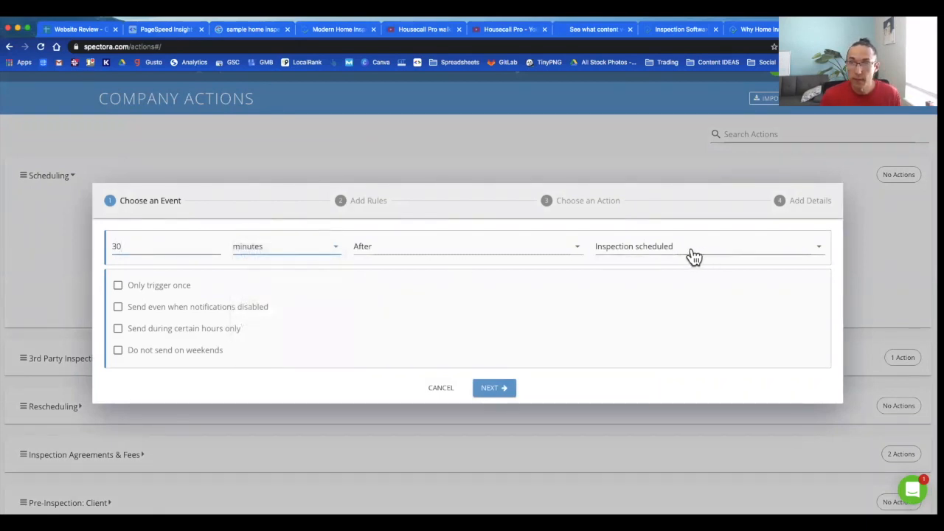
click(117, 330)
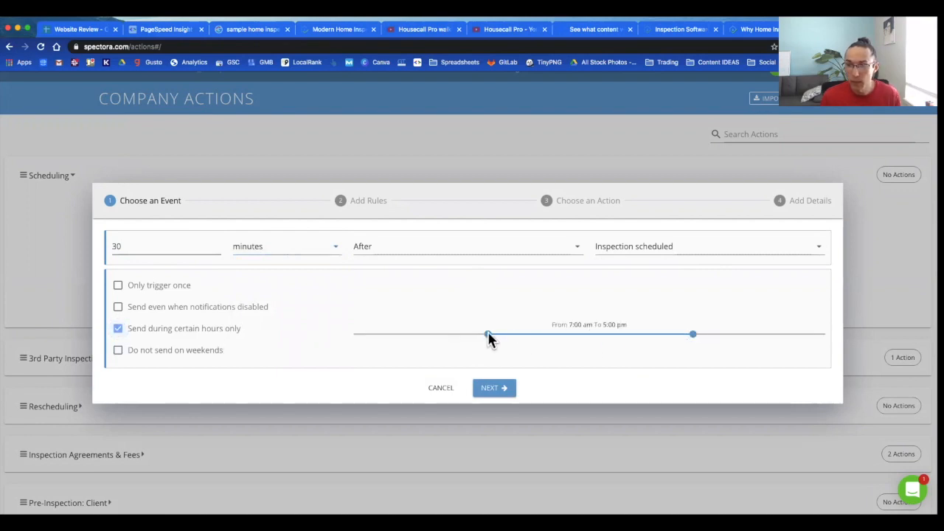
drag(518, 335, 509, 336)
click(118, 352)
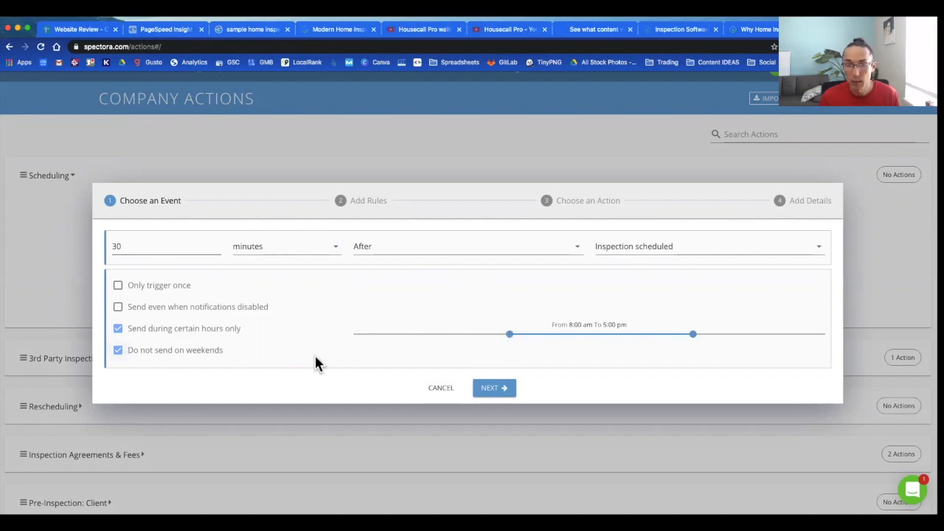
click(496, 392)
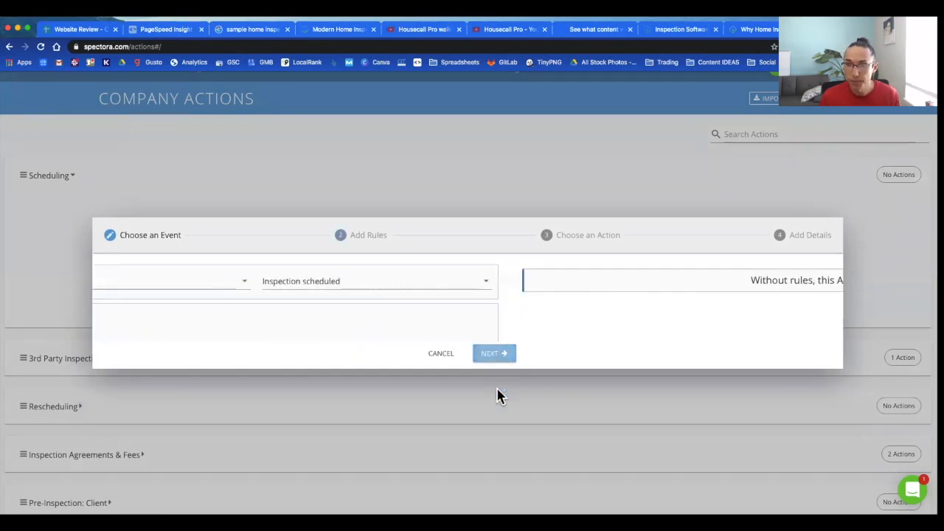
Step: Add a rule requiring the Residential Inspection > Radon service add-on
click(453, 316)
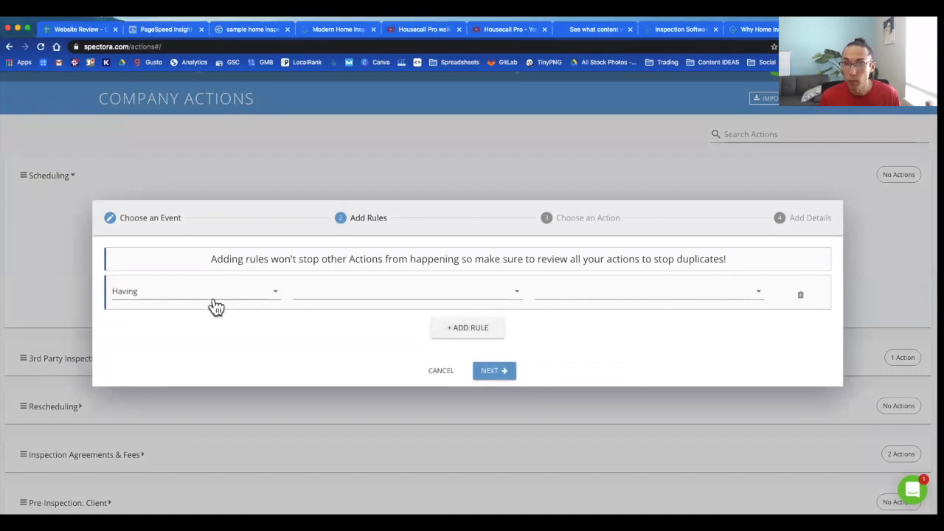
click(338, 304)
scroll(369, 333, down, 1)
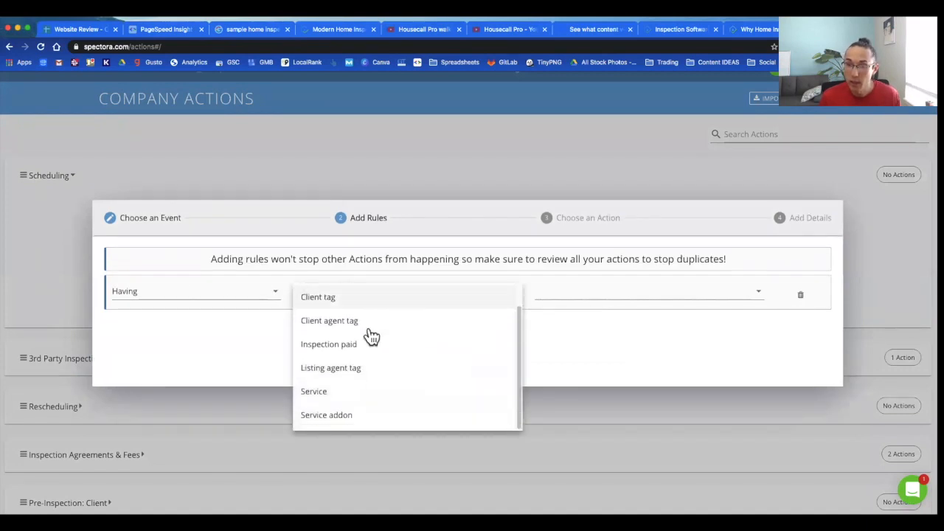
click(346, 416)
click(594, 296)
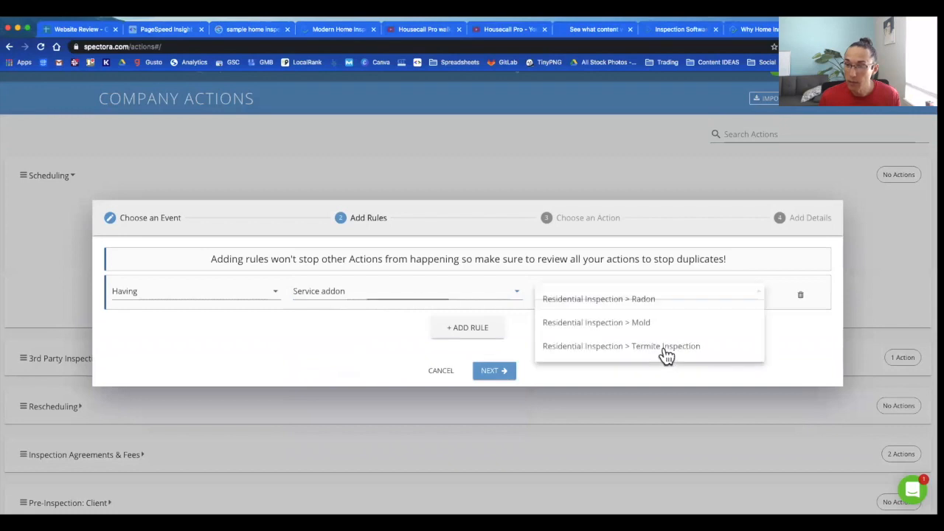
click(614, 298)
click(493, 375)
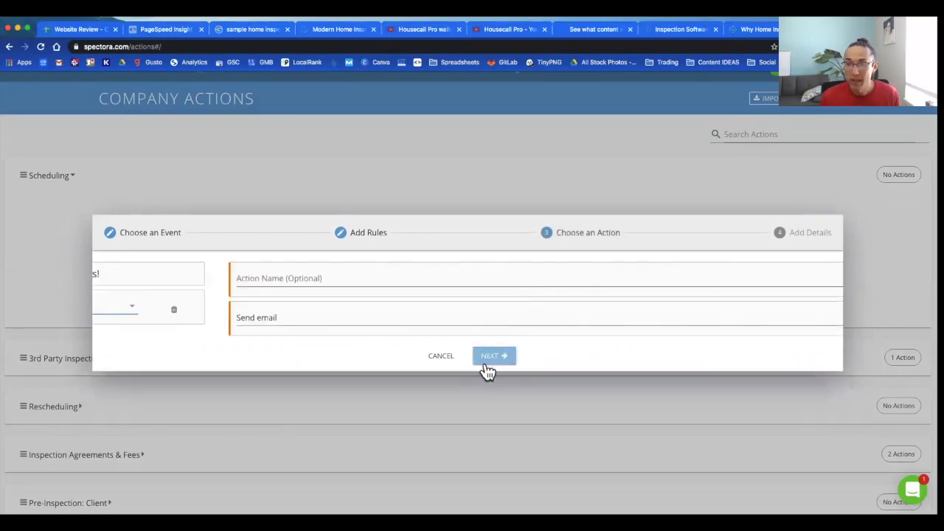
Step: Name the action Radon Client add-on and keep it as a Send email action
click(187, 281)
text(Rad)
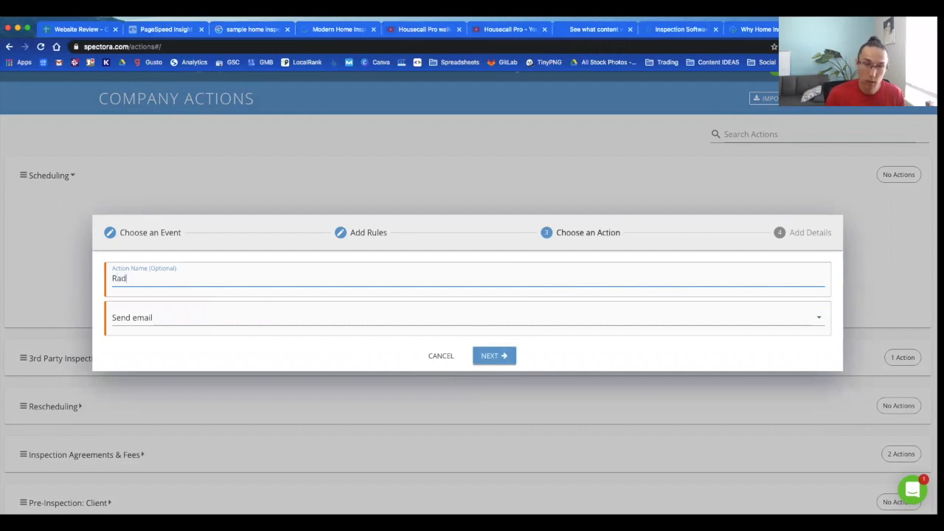
text(on Client add-on)
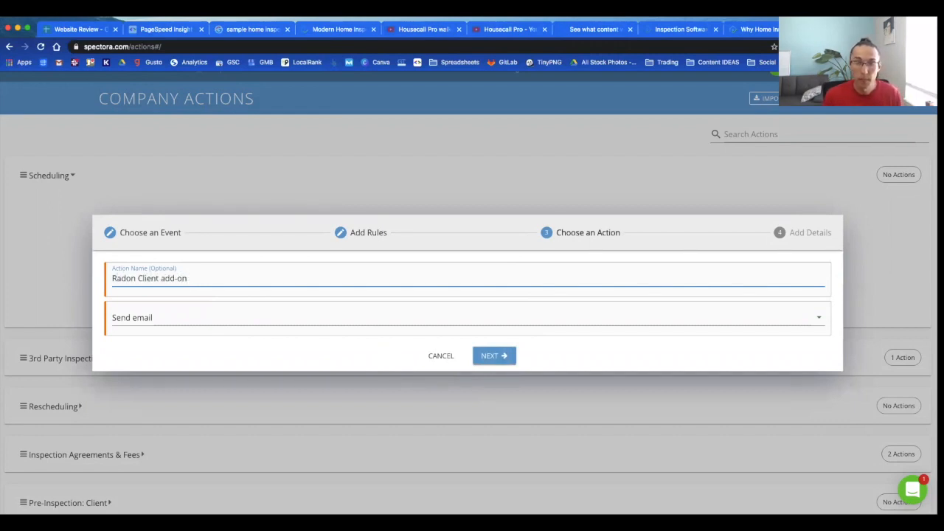
click(503, 356)
Step: Email clients from the company with the subject Radon Test Details
click(177, 147)
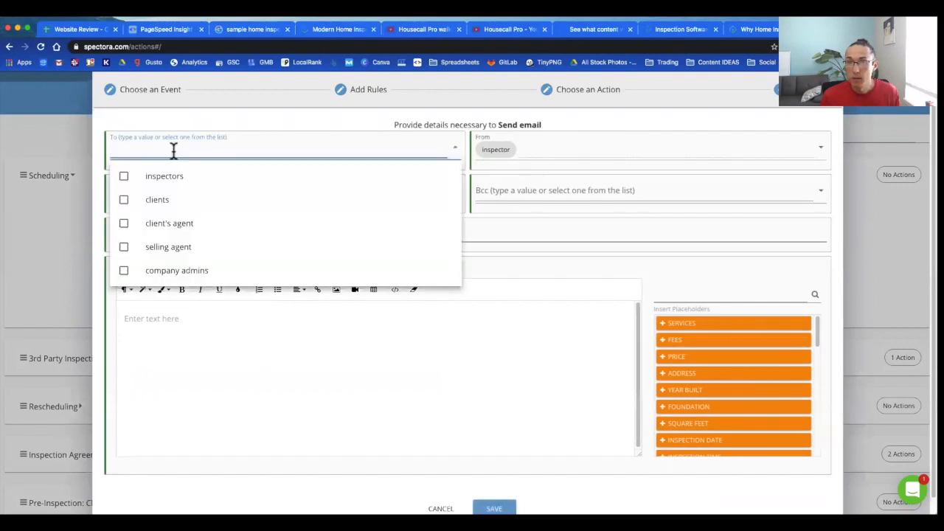
click(126, 200)
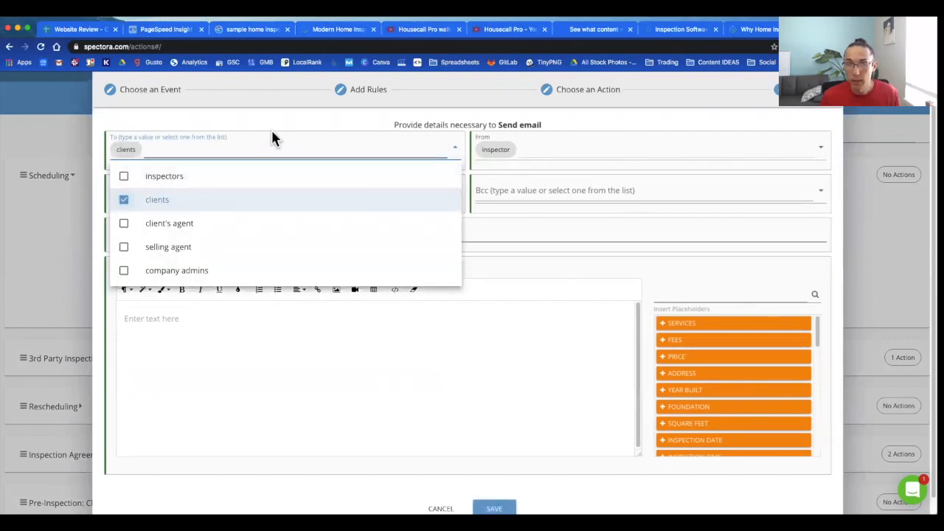
click(512, 150)
click(539, 152)
click(526, 181)
click(228, 232)
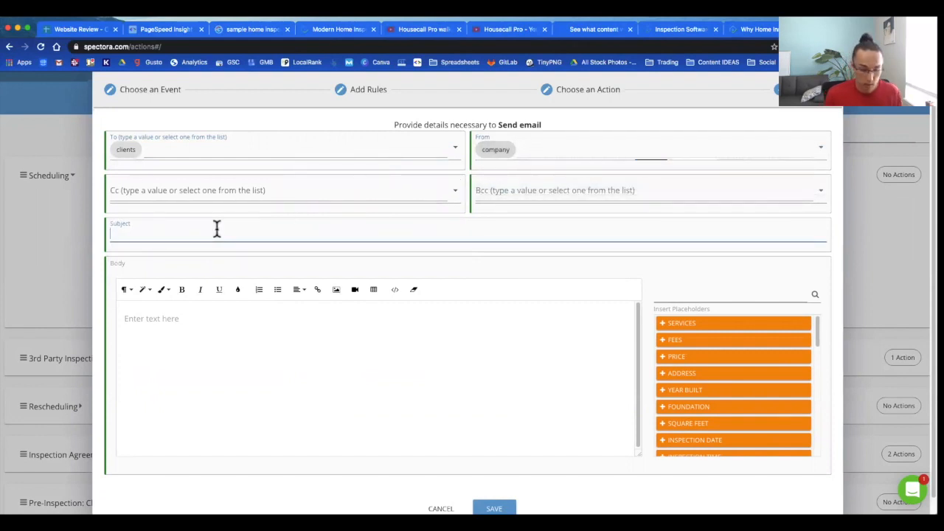
text(Radon INs)
key(BackSpace)
key(BackSpace)
key(BackSpace)
text(Test)
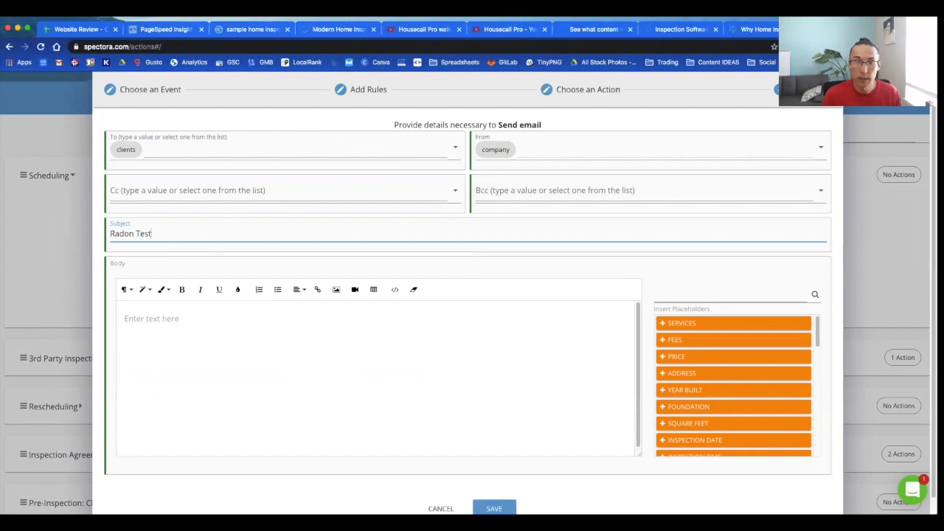
text( Details)
Step: Write the body 'Radon facts, details' and save the Radon Client add-on action
click(251, 325)
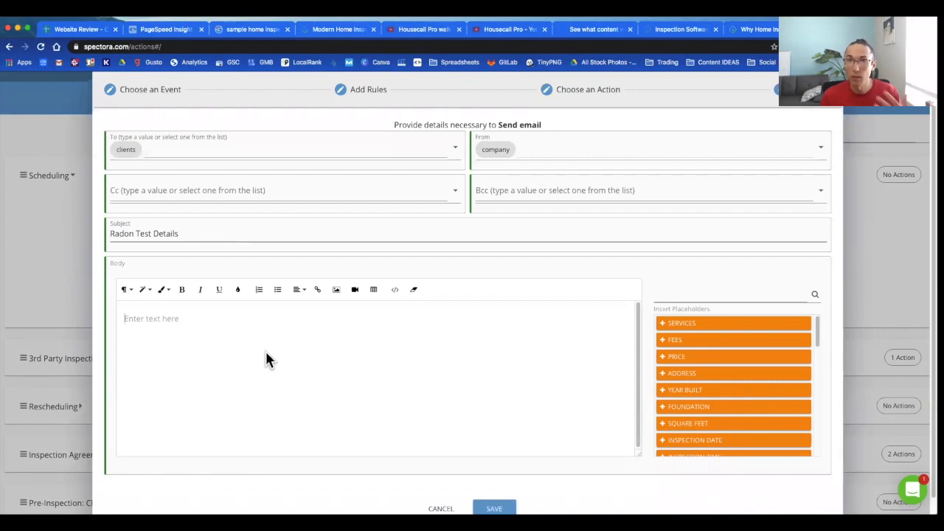
scroll(441, 427, down, 1)
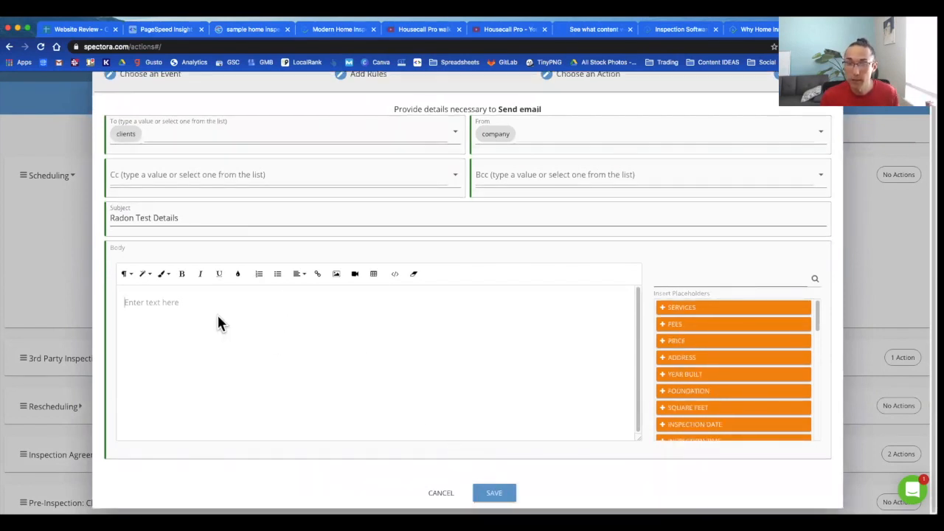
text(Radon facts, details)
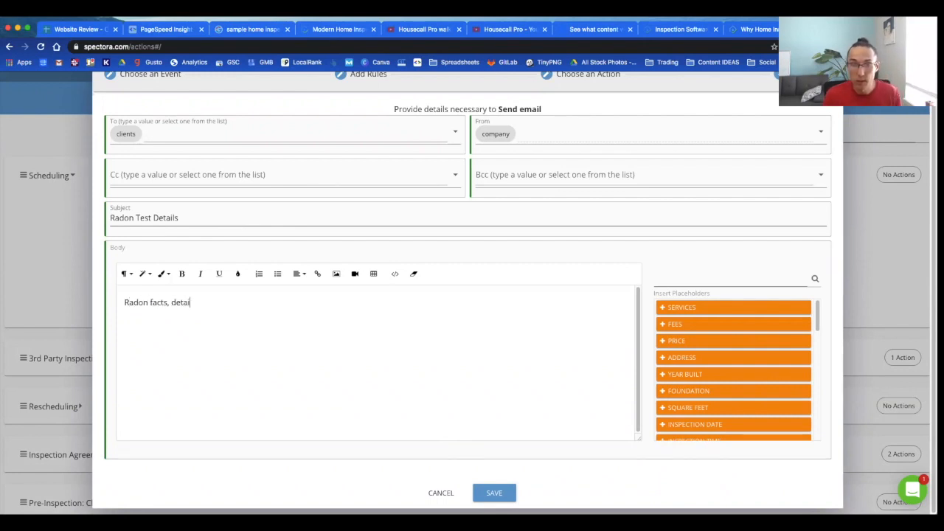
click(489, 490)
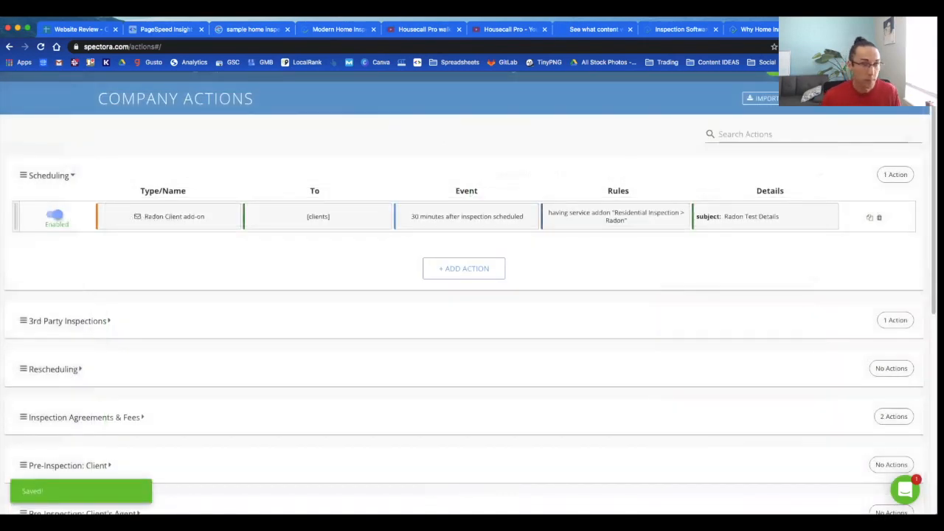
Step: Add another Scheduling action firing once, 5 hours after scheduling, 7:00 am–5:00 pm, no weekends, with a rule row
click(72, 177)
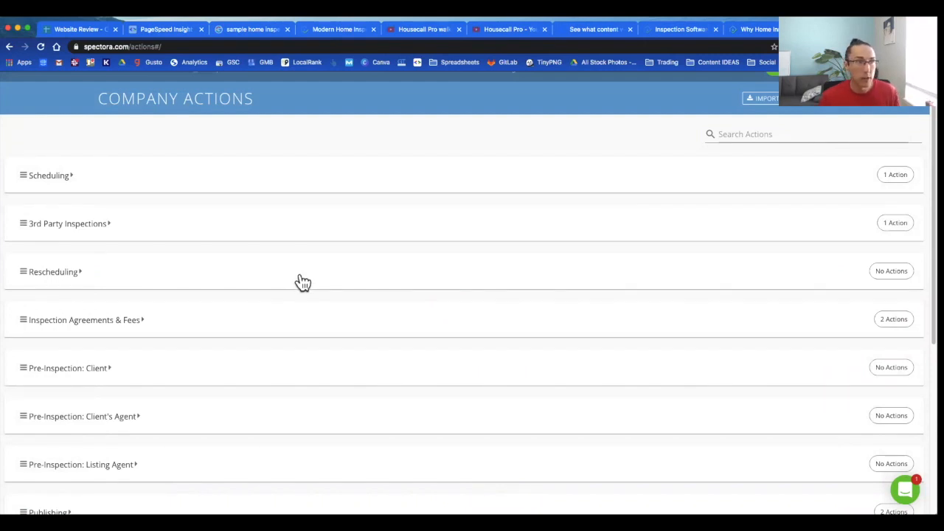
click(299, 183)
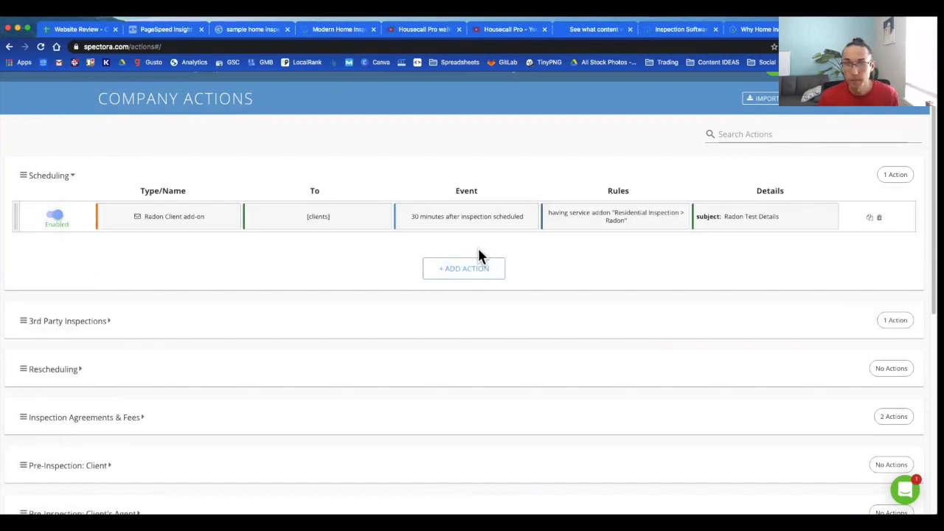
click(458, 267)
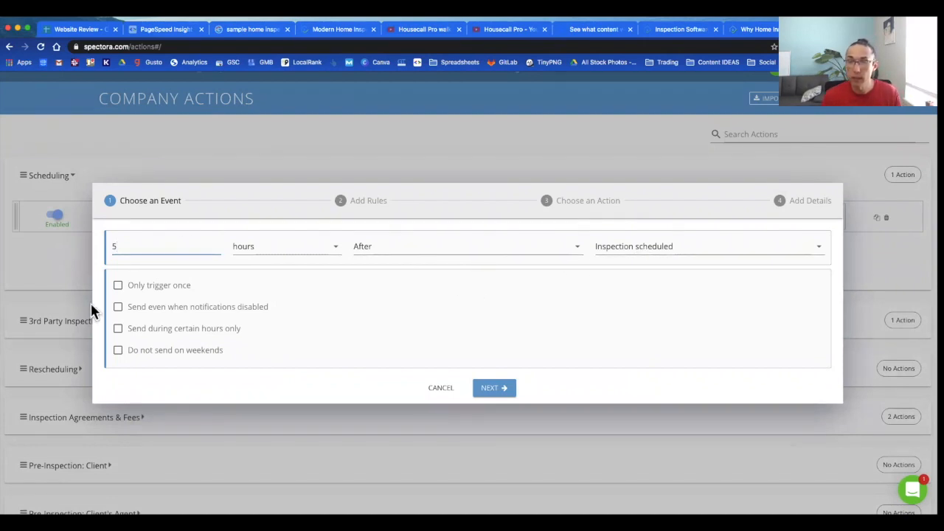
click(119, 331)
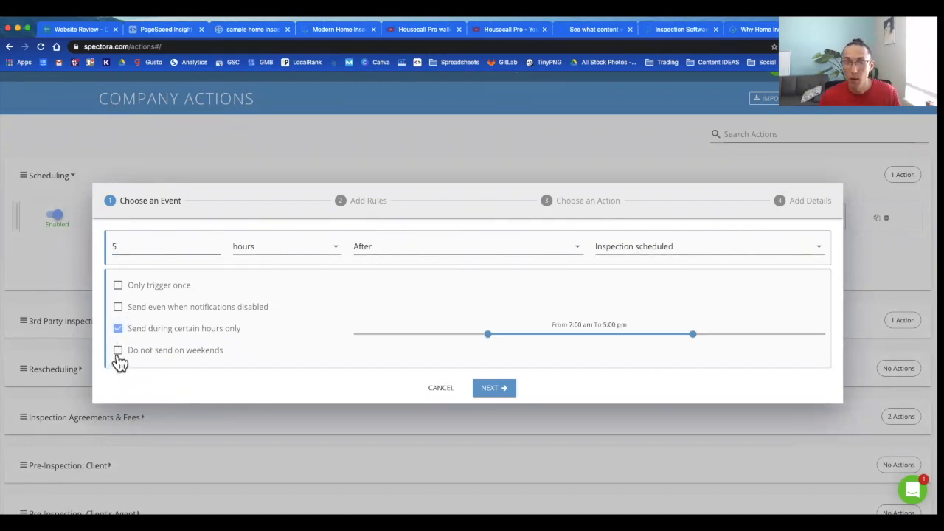
click(118, 349)
click(118, 285)
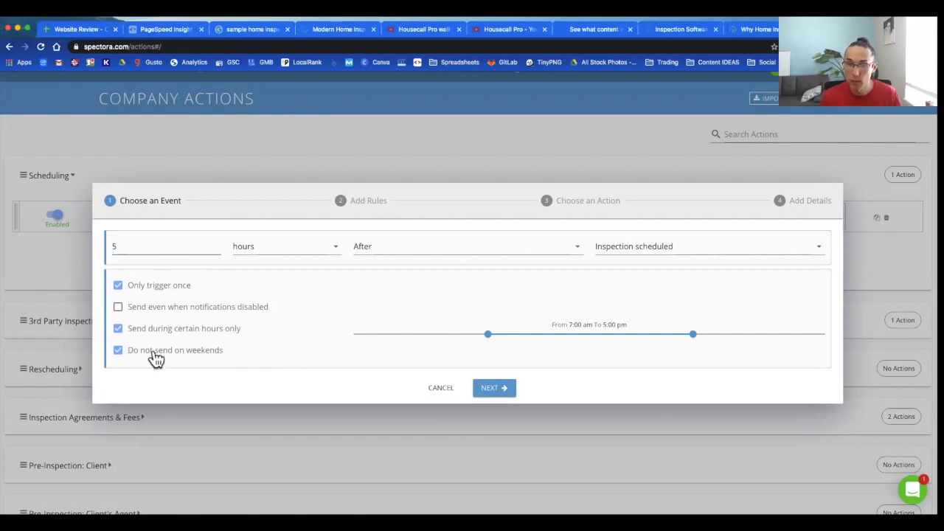
click(493, 388)
click(467, 320)
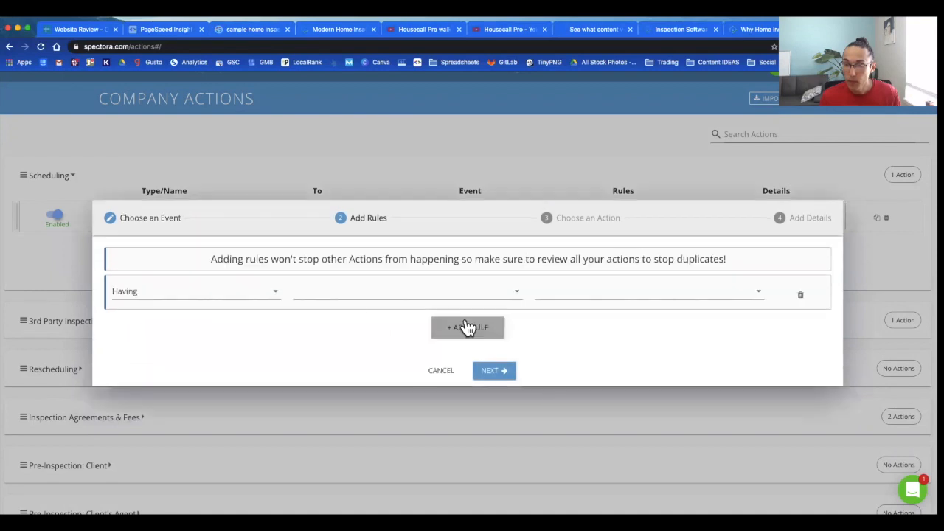
Step: Set the rule to Not having the Residential Inspection > Radon service add-on
click(248, 298)
click(205, 327)
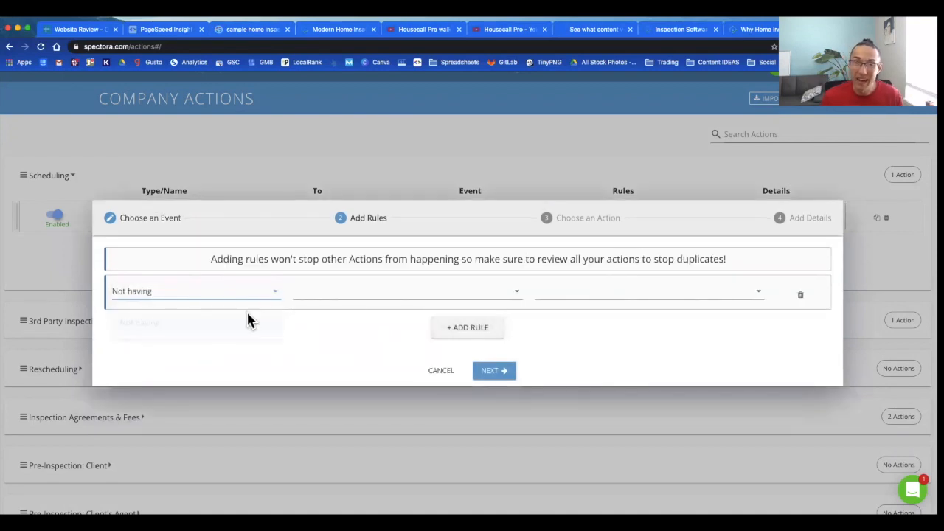
click(386, 301)
scroll(384, 313, down, 2)
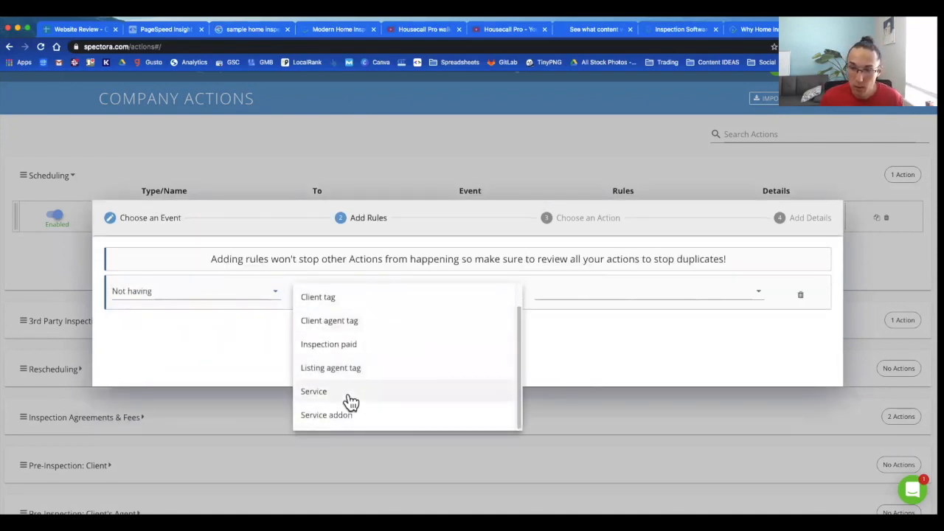
click(391, 413)
click(647, 296)
click(650, 306)
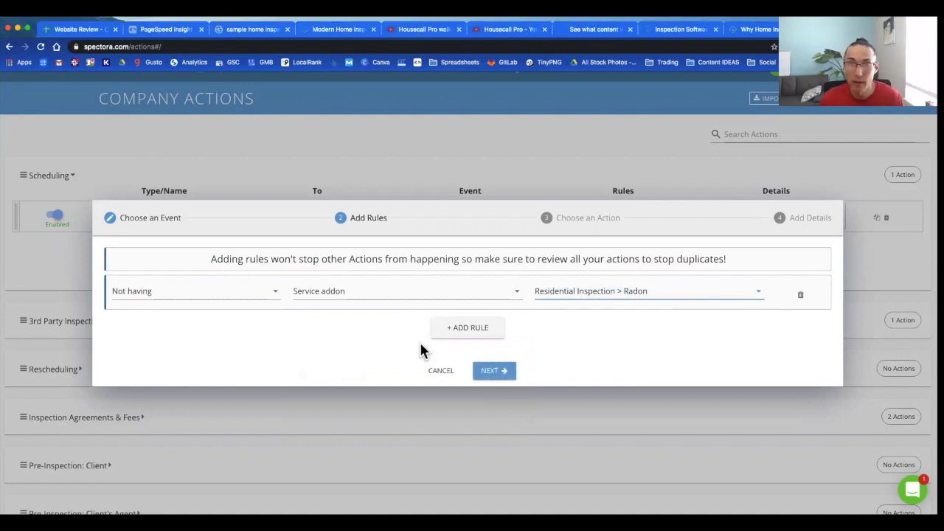
click(488, 375)
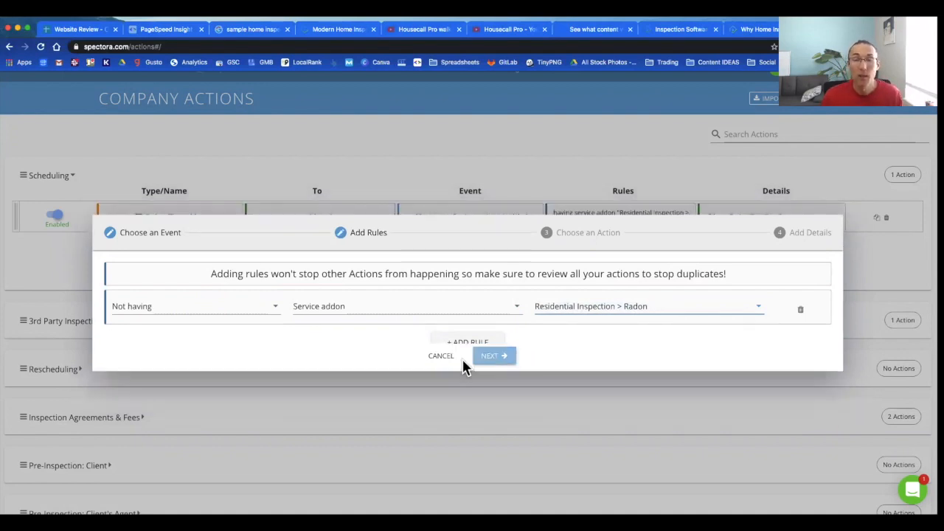
click(329, 279)
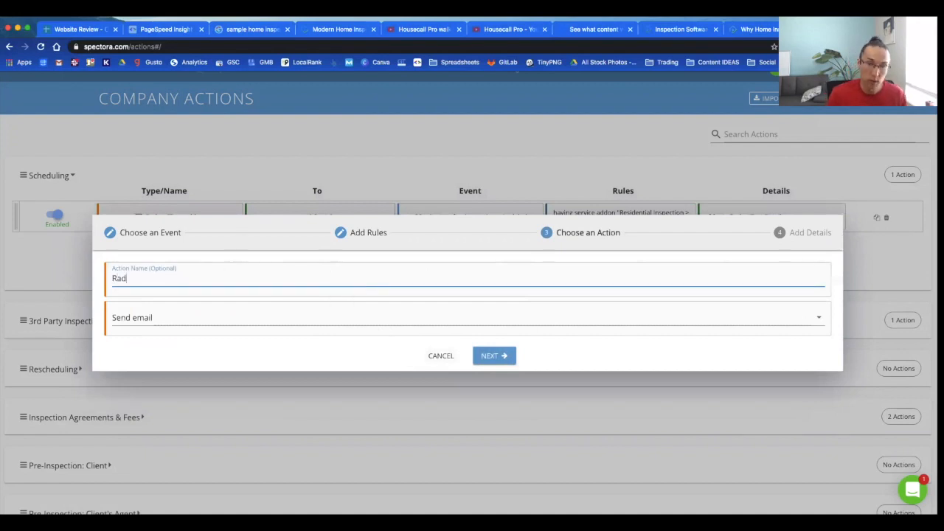
Step: Name the action Radon Upsell and address its email to clients from the company
text(Radon Upsell)
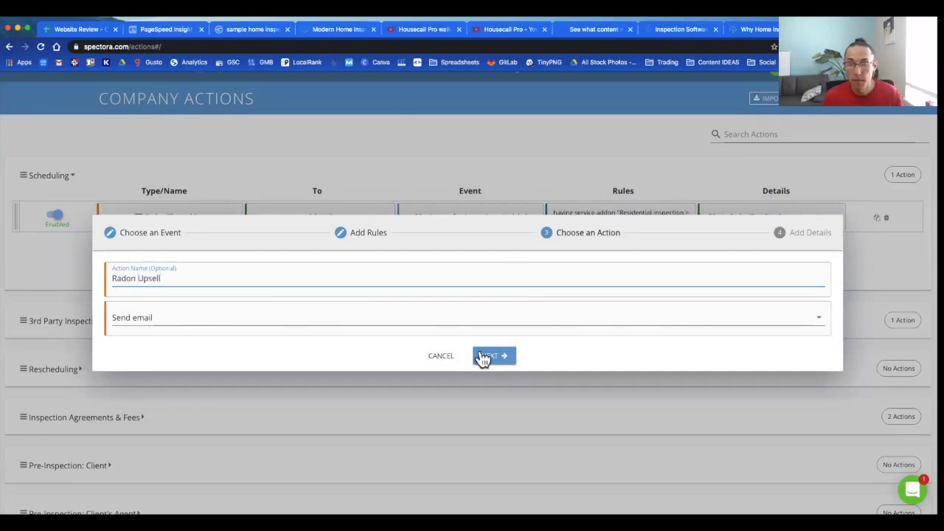
click(487, 358)
click(217, 147)
click(171, 199)
click(540, 140)
click(524, 160)
click(504, 181)
Step: Give it subject 'Radon is present in 50% of CO homes', a Radon body, and save
click(246, 227)
text(Radon is present in 50%)
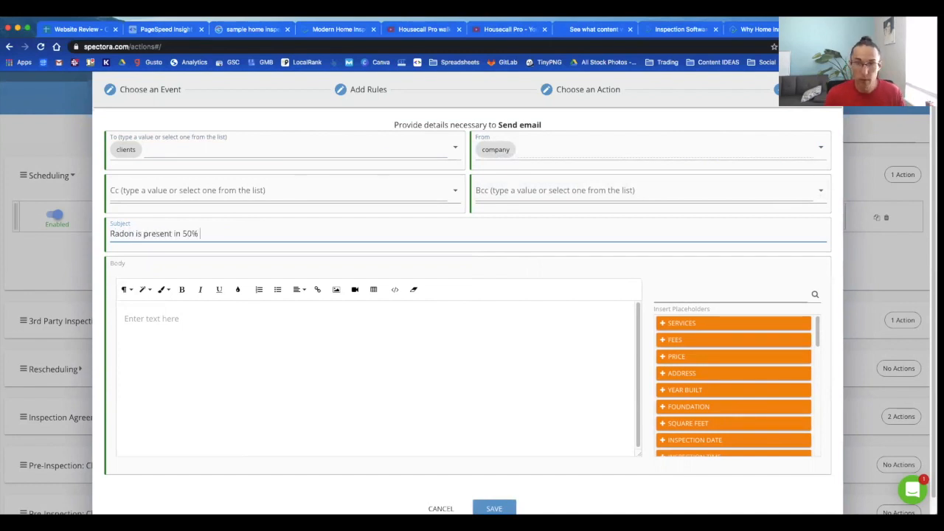
text( of CO homes)
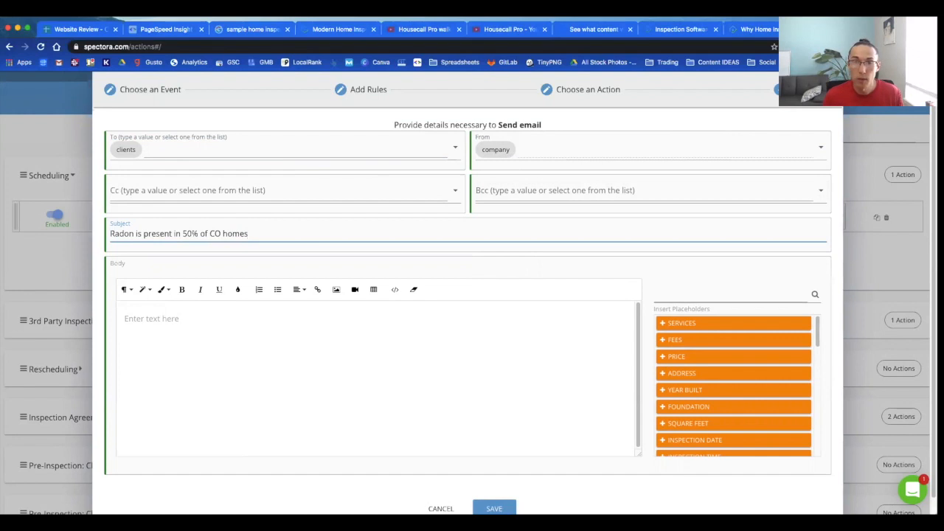
click(231, 342)
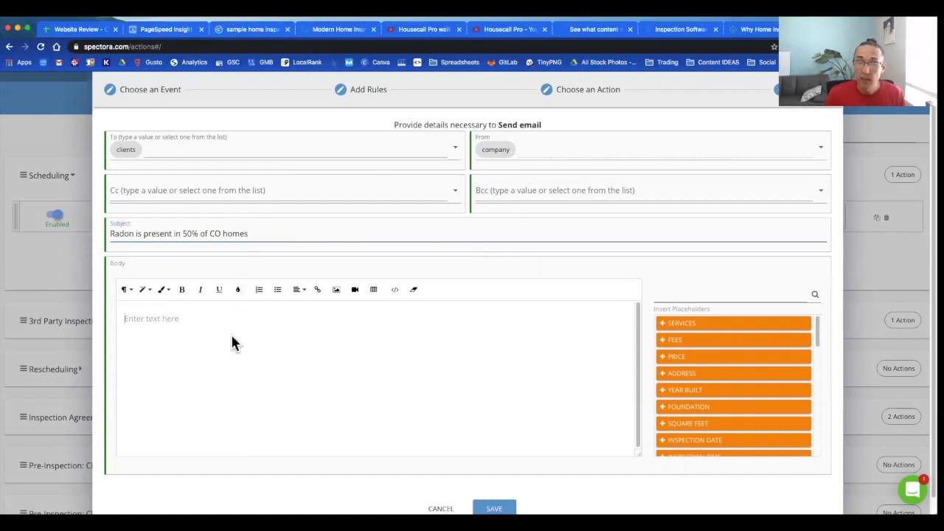
text(Radon data goes here)
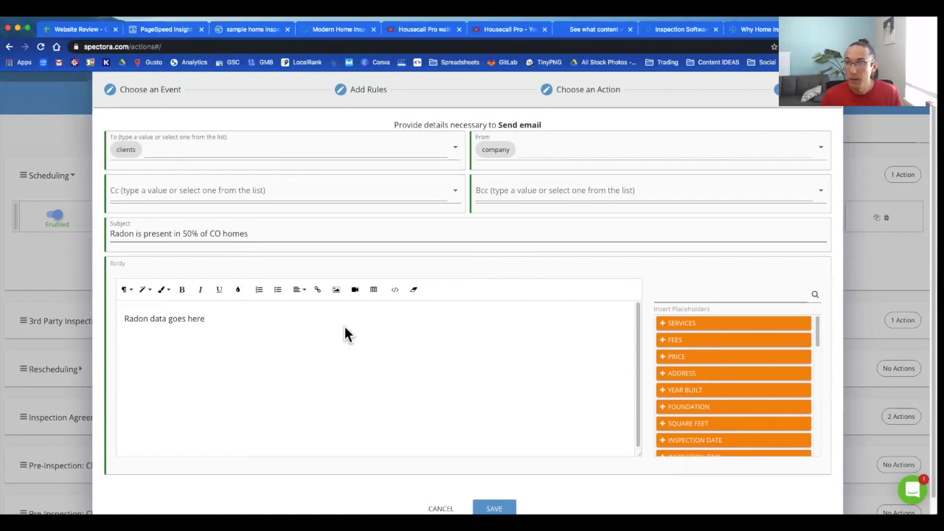
scroll(383, 369, down, 1)
click(496, 487)
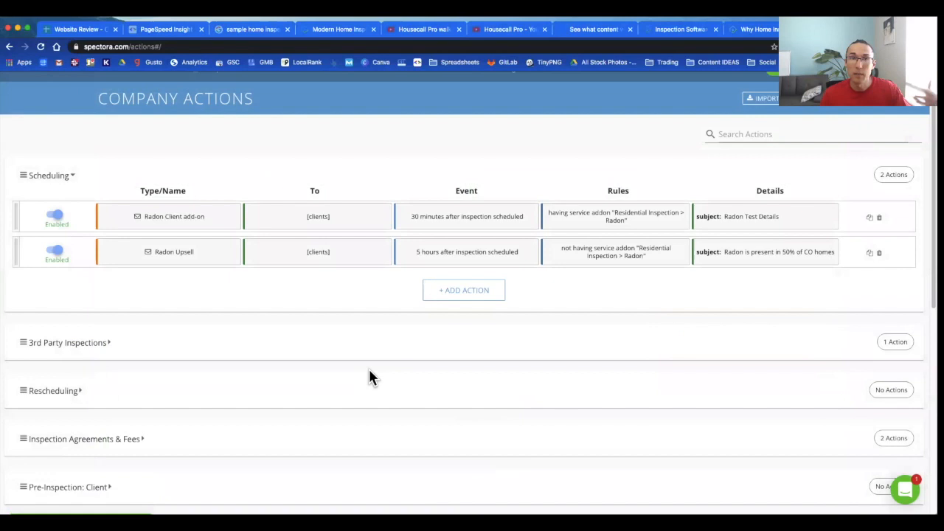
Step: Reopen Radon Upsell and add 'Please call or email to add Radon inspection.' to its body
click(748, 255)
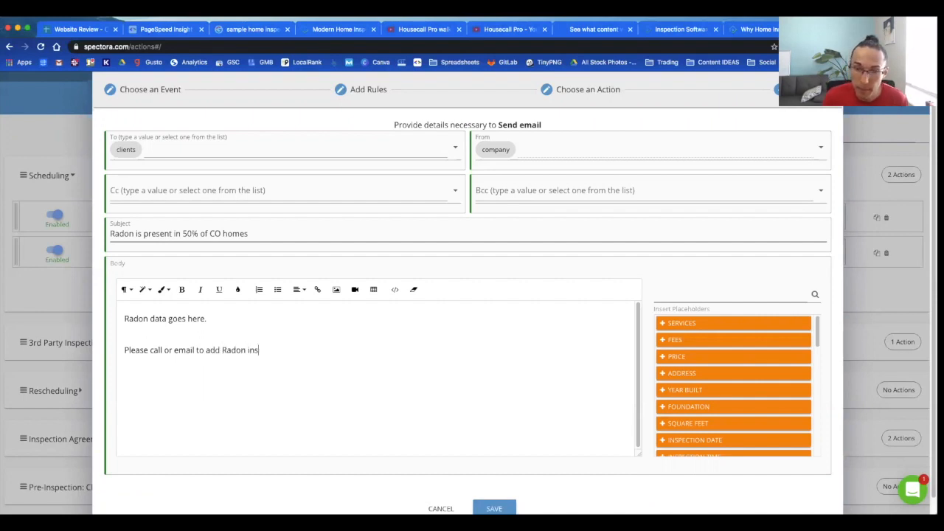
text(pection.)
scroll(465, 428, down, 1)
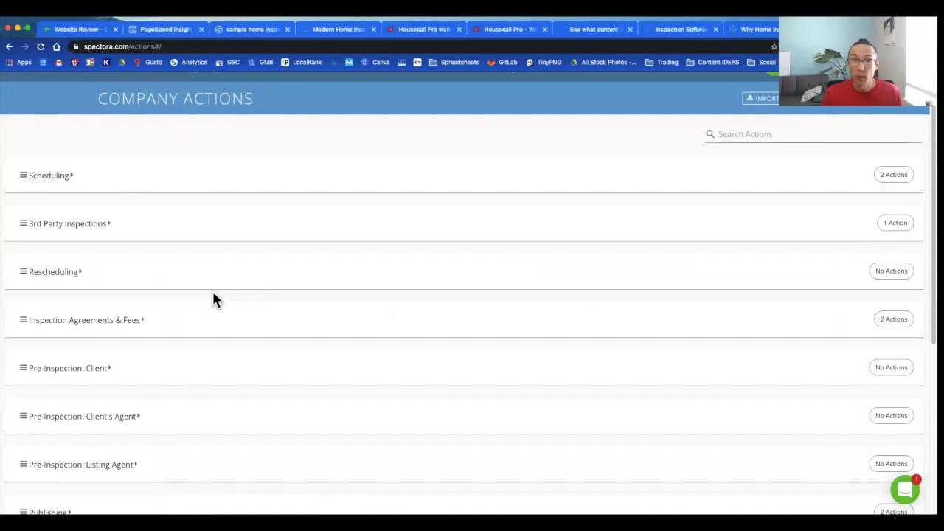
Step: Add a new Internal Notifications action delayed 3 minutes after inspection scheduled
scroll(221, 287, down, 5)
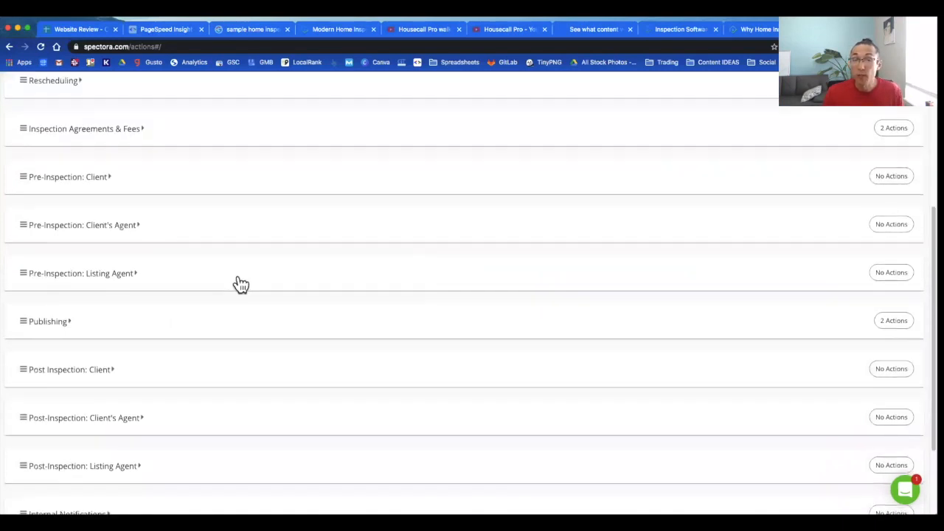
scroll(236, 354, down, 3)
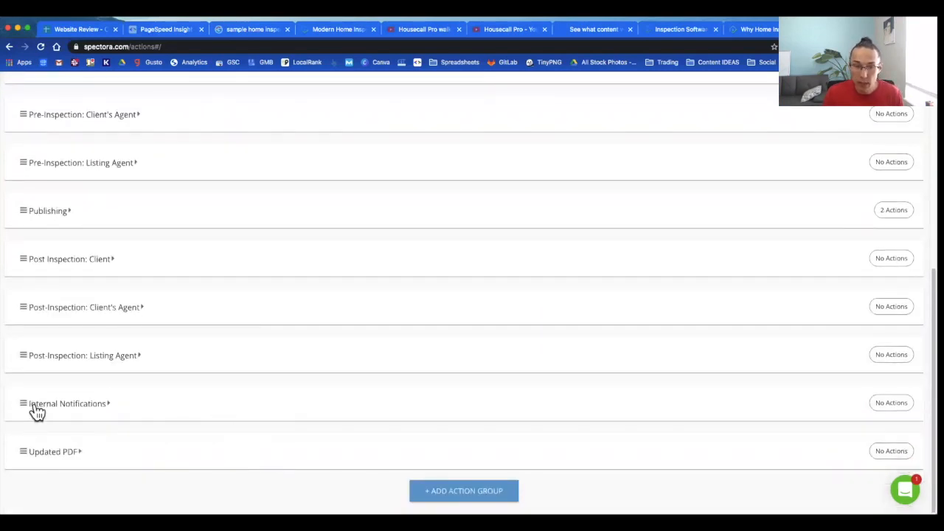
click(110, 407)
scroll(199, 411, down, 2)
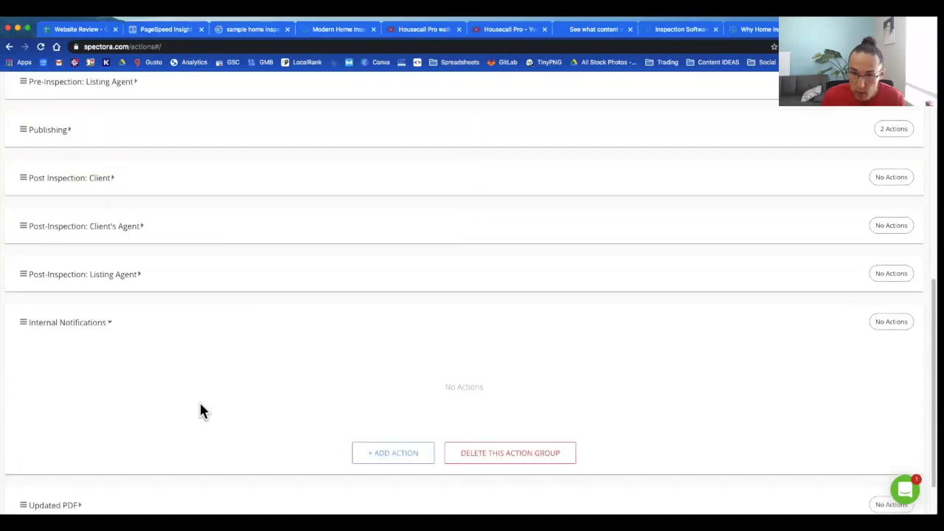
click(393, 402)
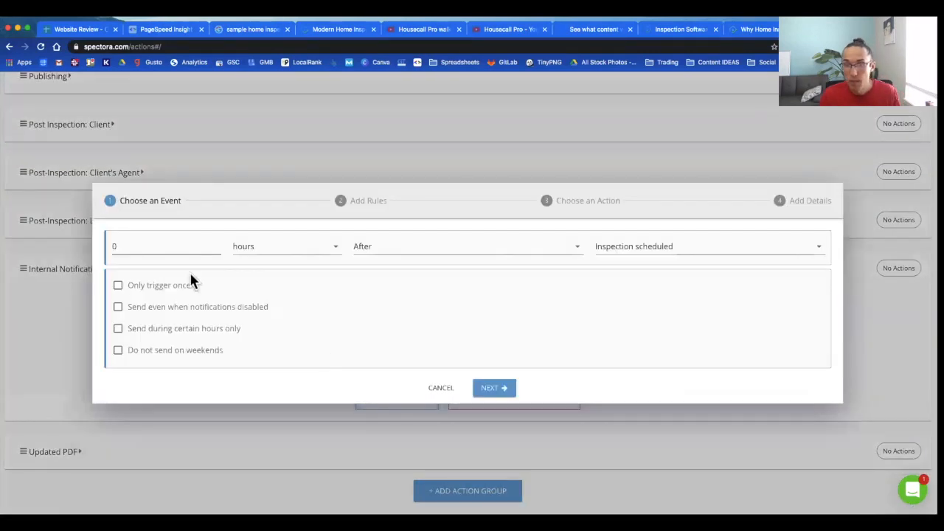
double_click(202, 251)
text(3)
click(261, 258)
click(255, 254)
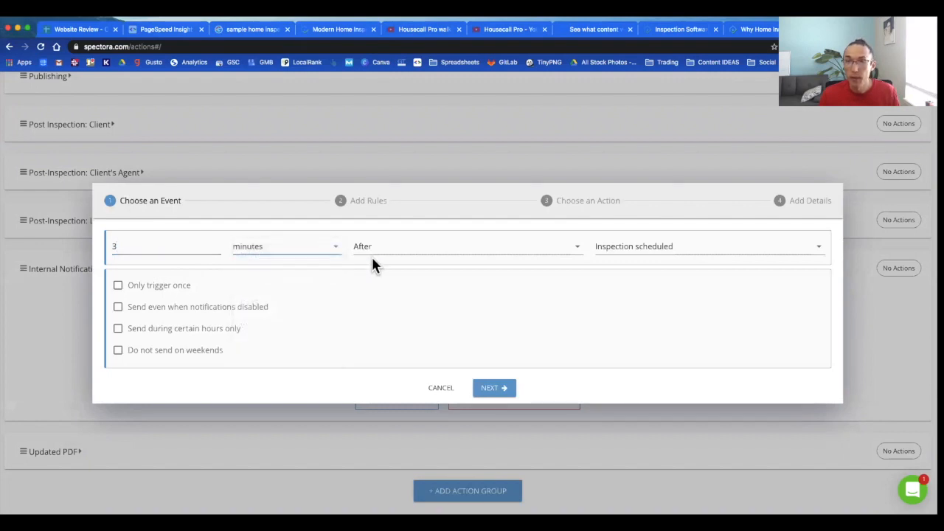
Step: Make it trigger once, send even when notifications are disabled, and send only 7:00 am–7:00 pm
click(118, 286)
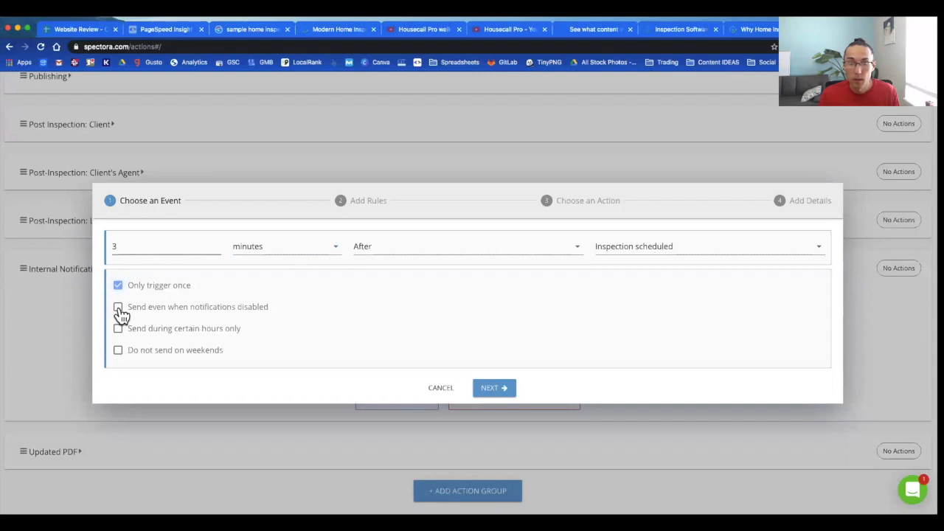
click(119, 309)
click(118, 330)
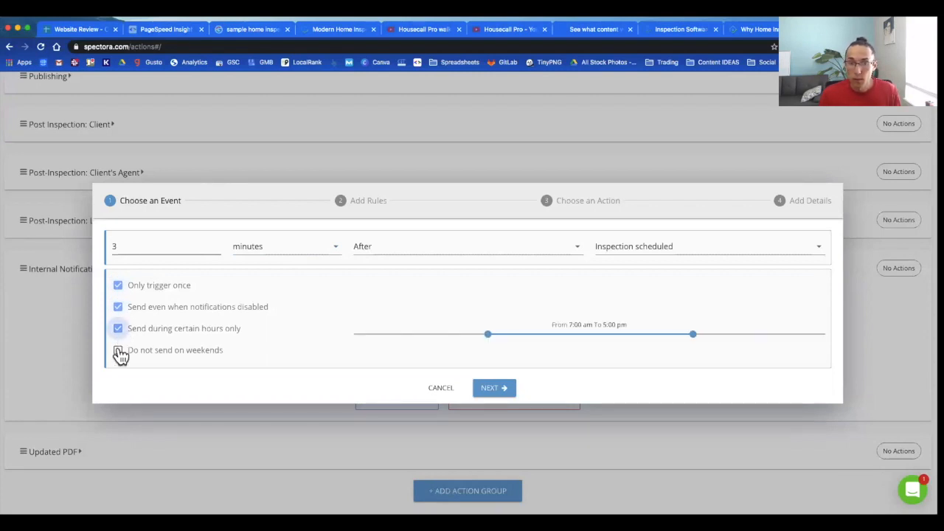
click(120, 330)
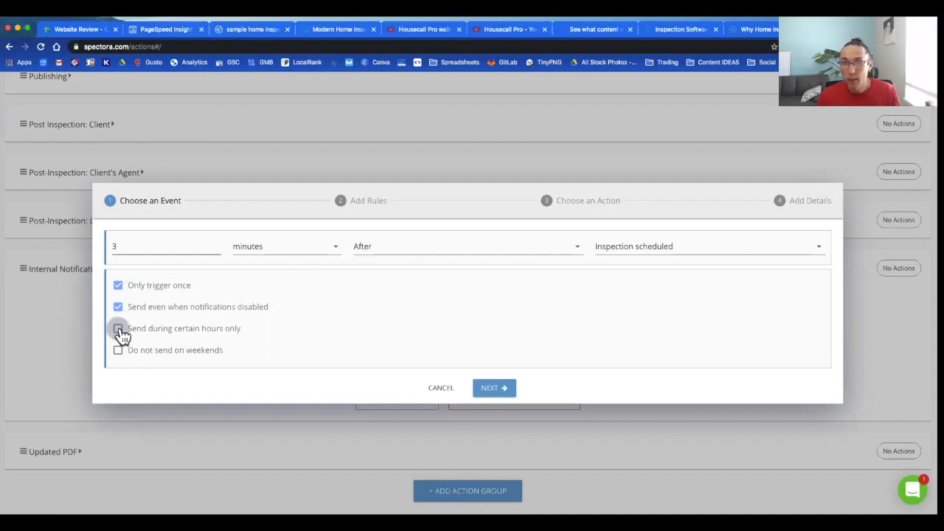
click(119, 330)
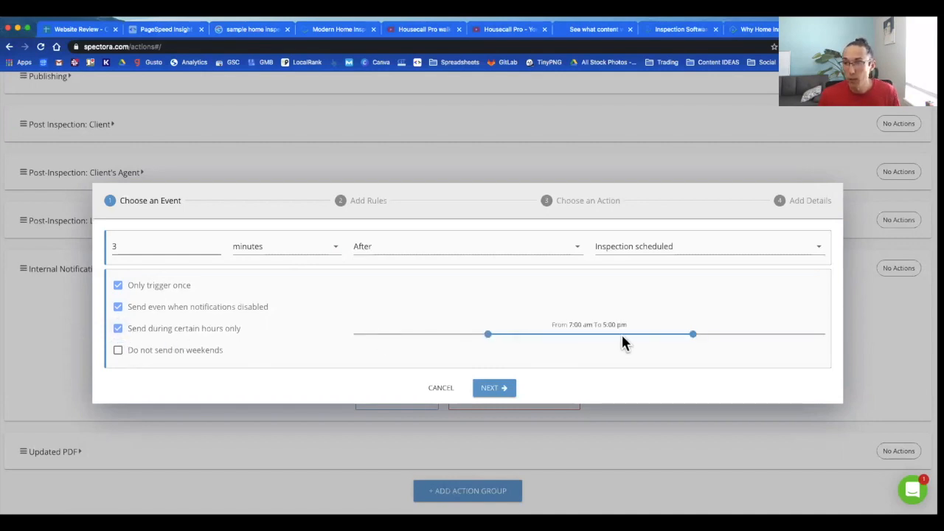
drag(714, 336, 736, 336)
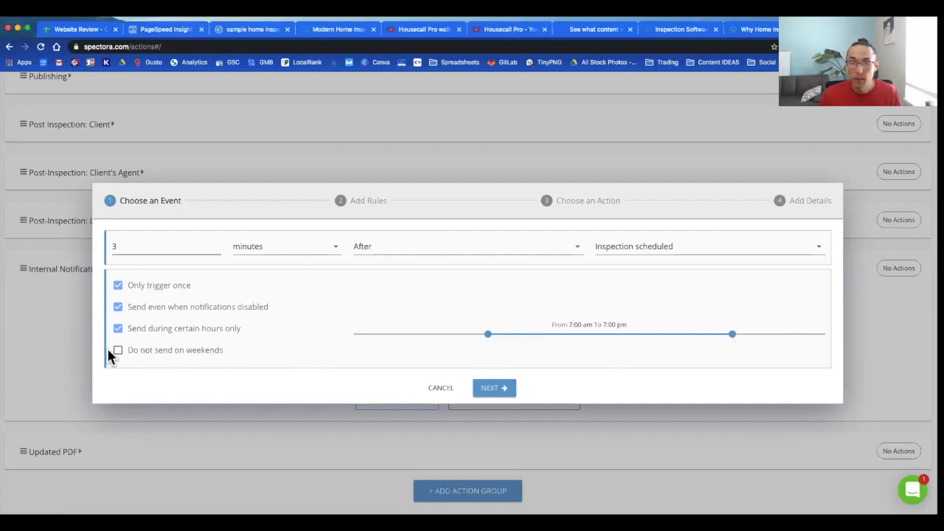
click(484, 391)
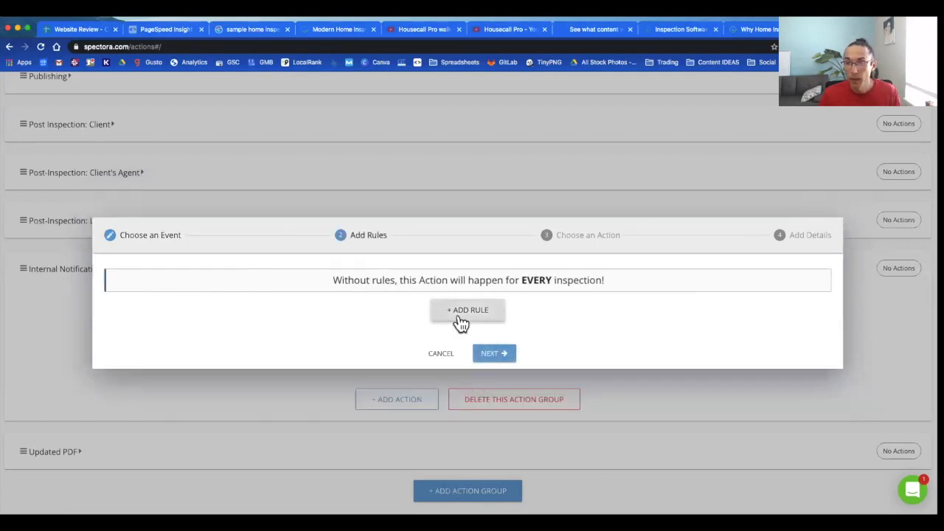
Step: Add a rule requiring the Residential Inspection service
click(458, 321)
click(362, 303)
scroll(362, 344, down, 1)
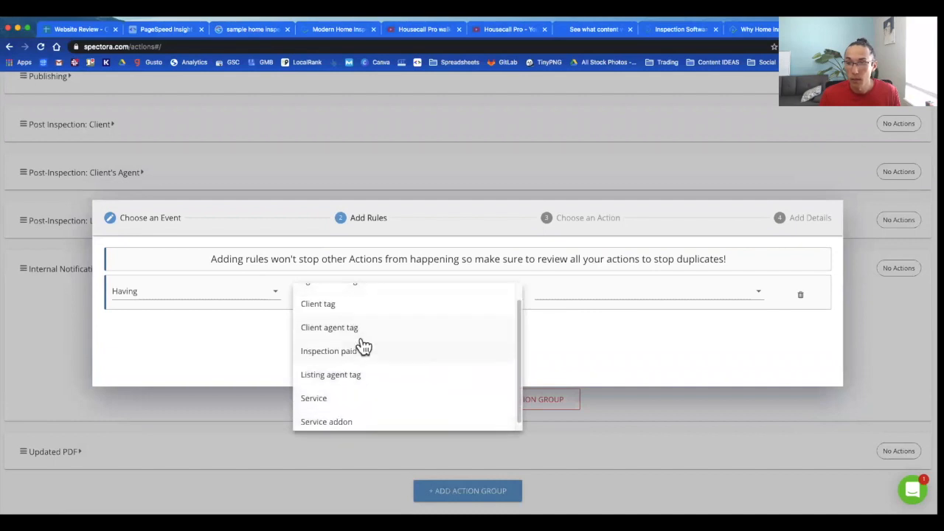
click(343, 391)
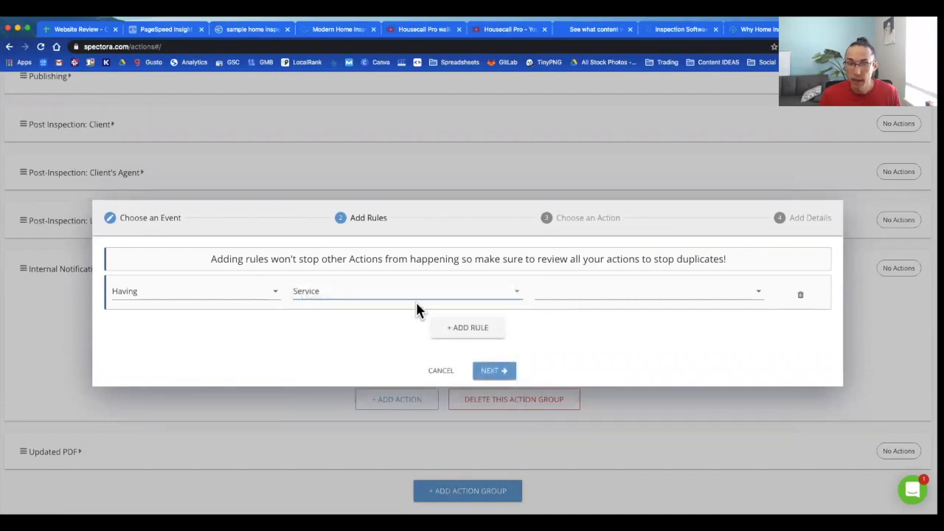
click(611, 295)
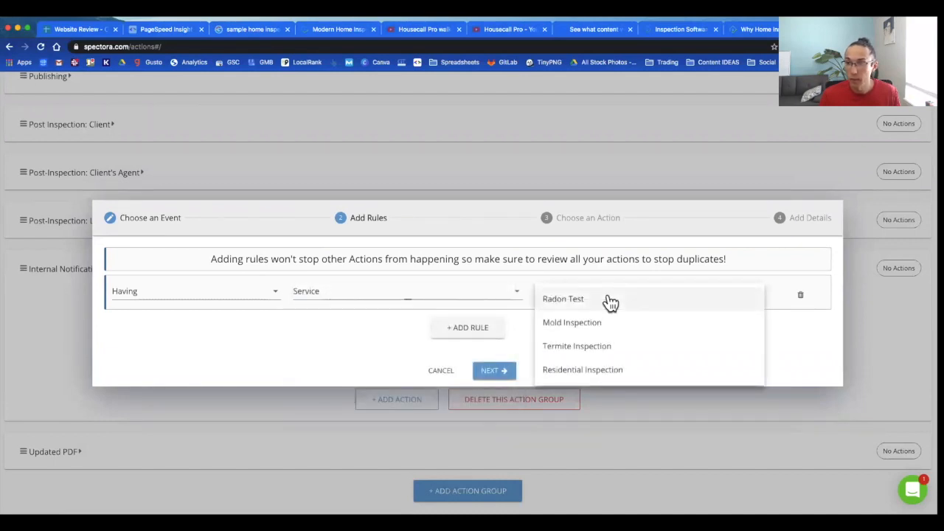
click(585, 370)
click(495, 371)
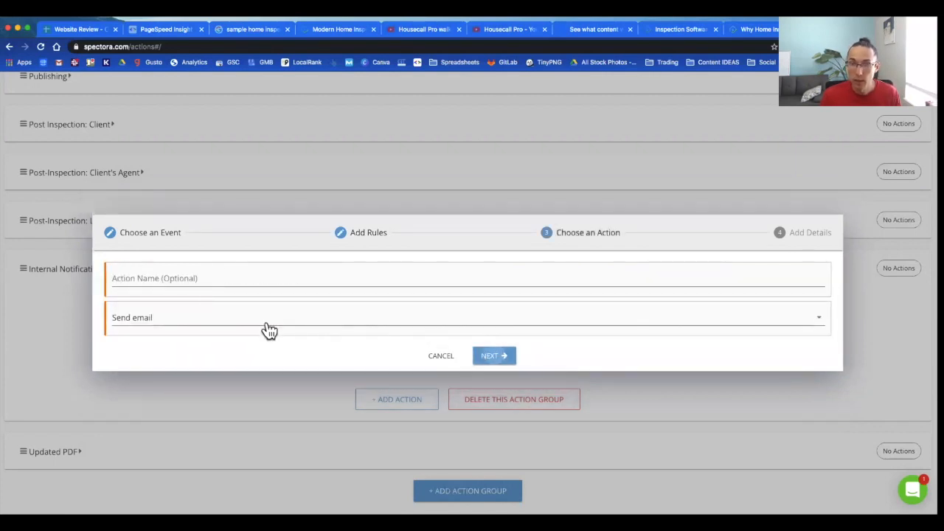
Step: Name the action 'Inspector notification' and set it to send a text
click(235, 280)
text(Inspect)
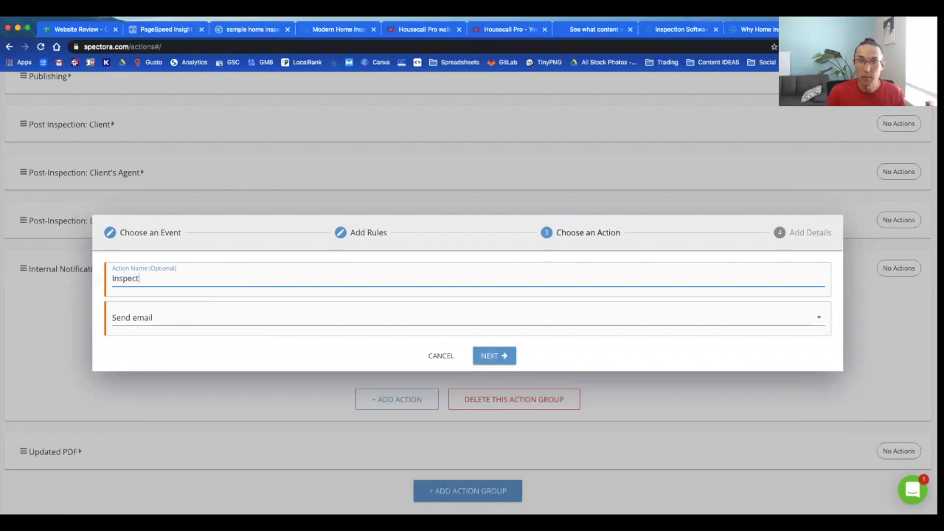
text(or notification)
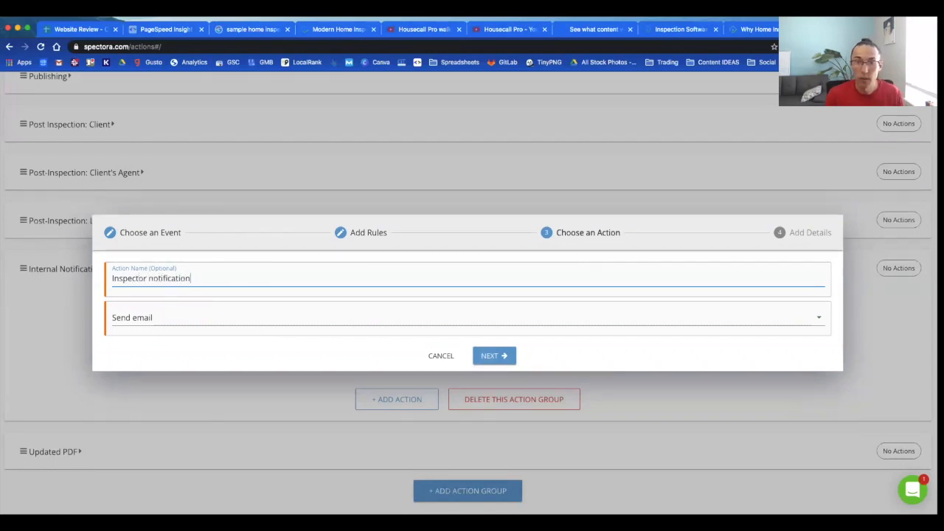
click(253, 326)
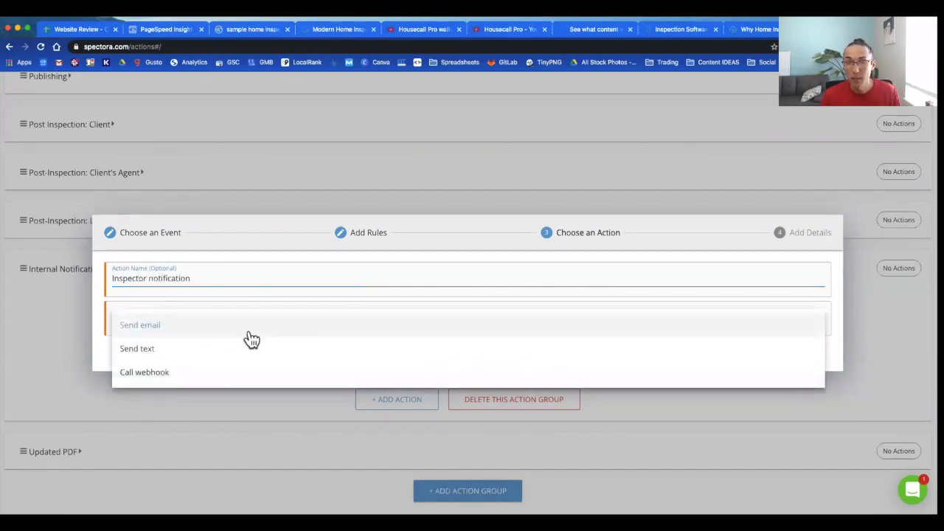
click(248, 351)
click(500, 357)
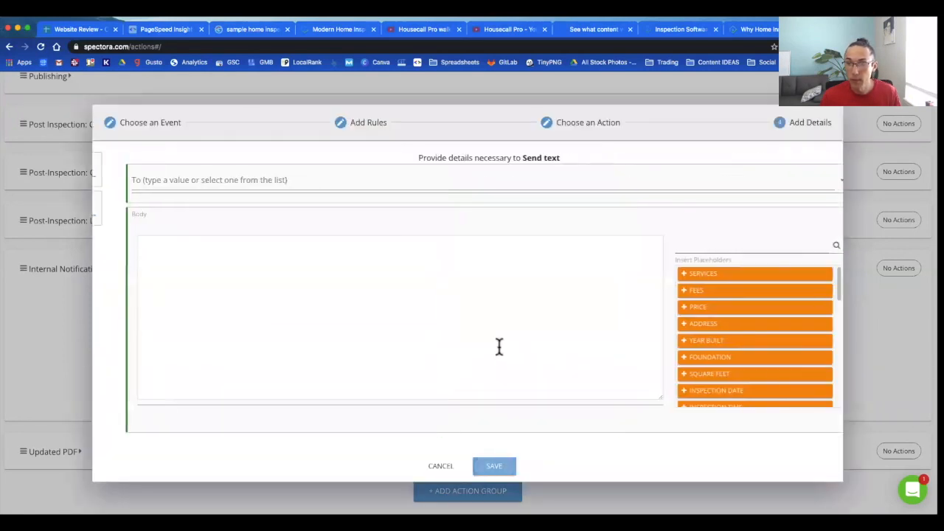
click(241, 181)
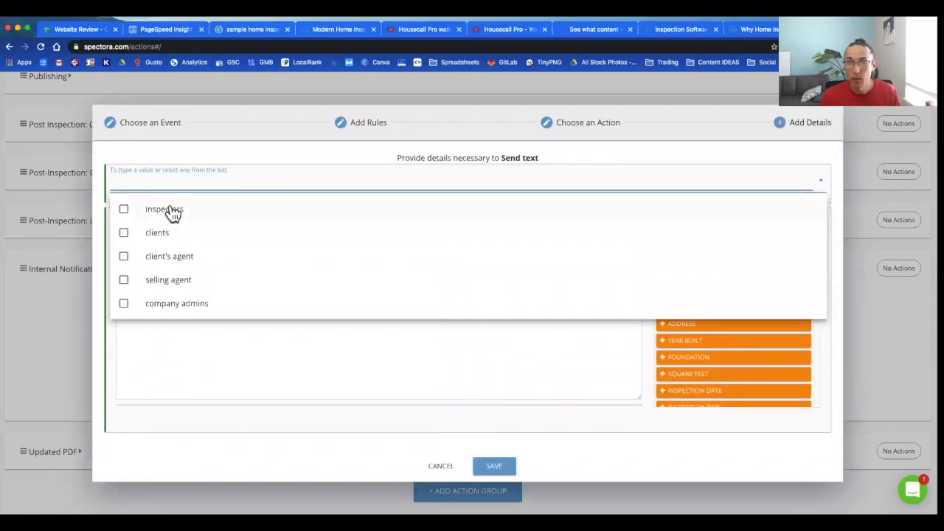
Step: Address the text to inspectors and write the body 'New Job! Details'
click(169, 211)
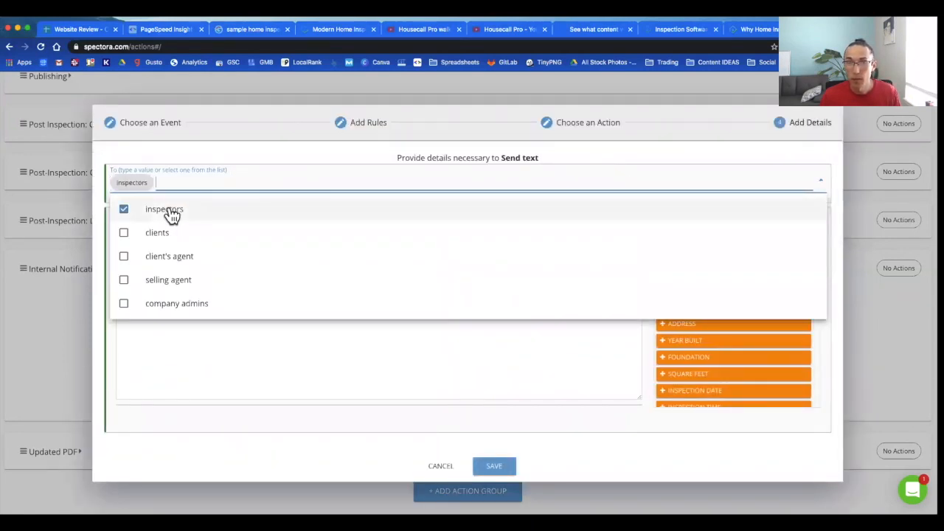
click(398, 373)
text(New Job!)
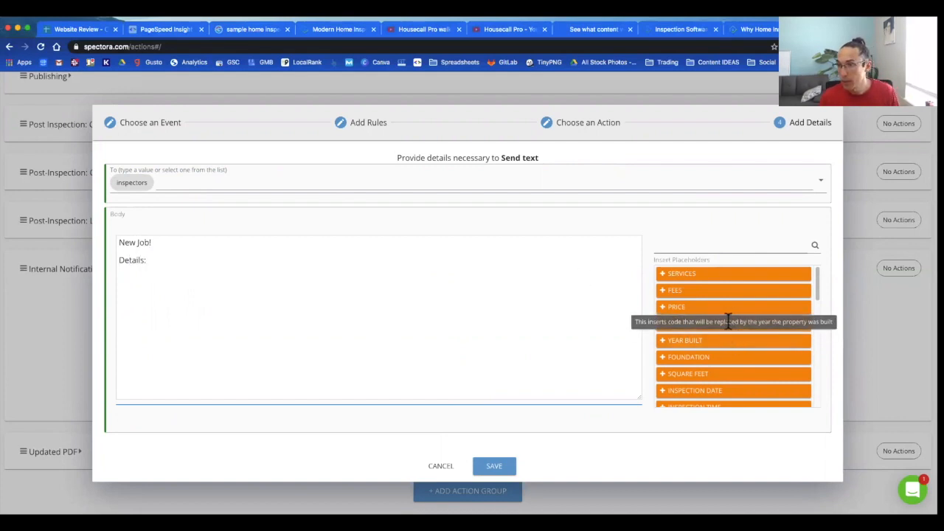
scroll(729, 318, down, 1)
scroll(729, 319, down, 2)
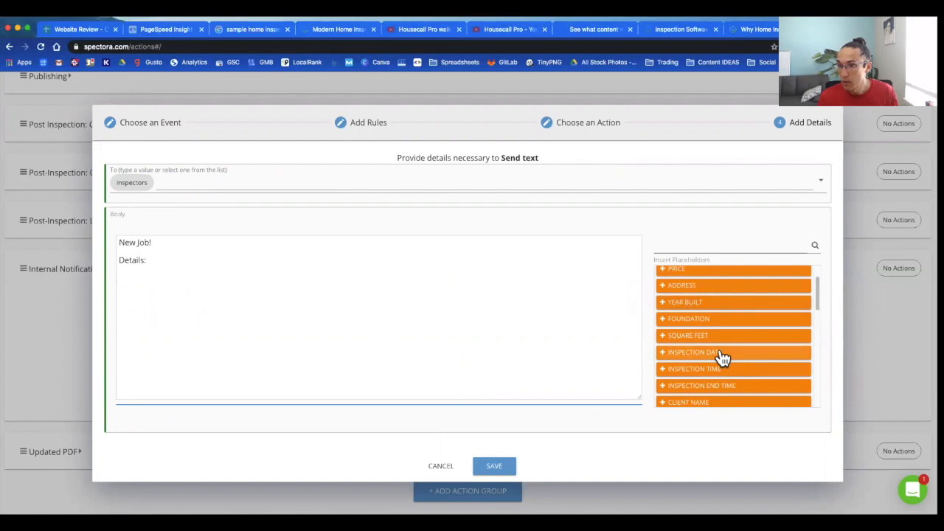
Step: Insert the inspection date, inspection time and address placeholders, then save the action
click(721, 357)
click(439, 308)
click(724, 369)
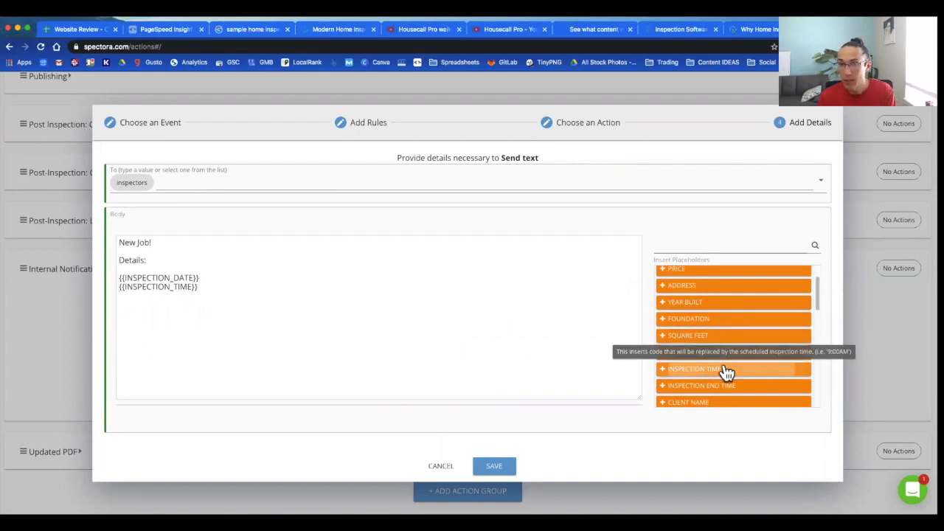
click(325, 293)
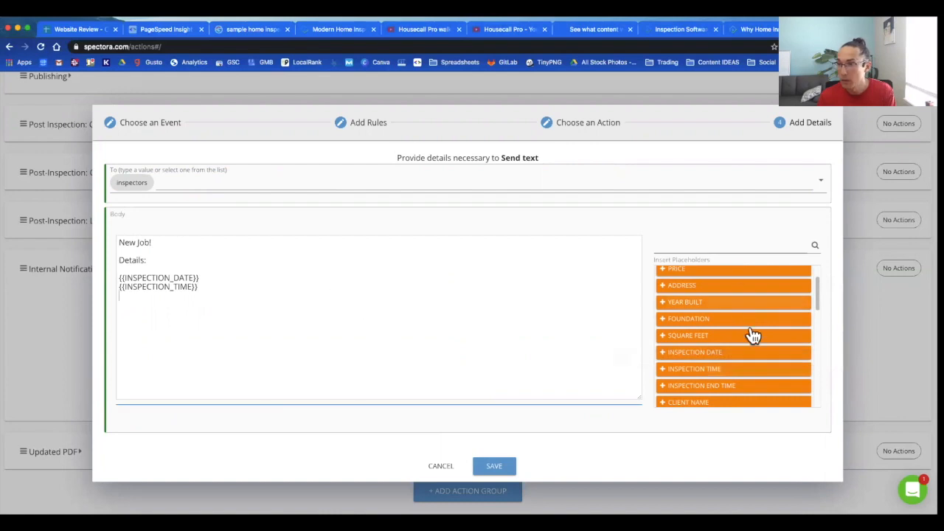
click(705, 288)
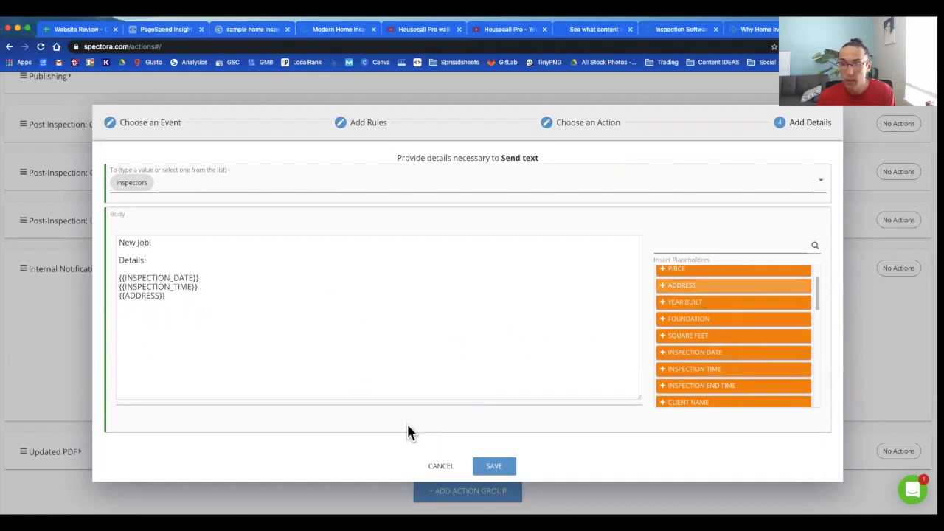
click(486, 468)
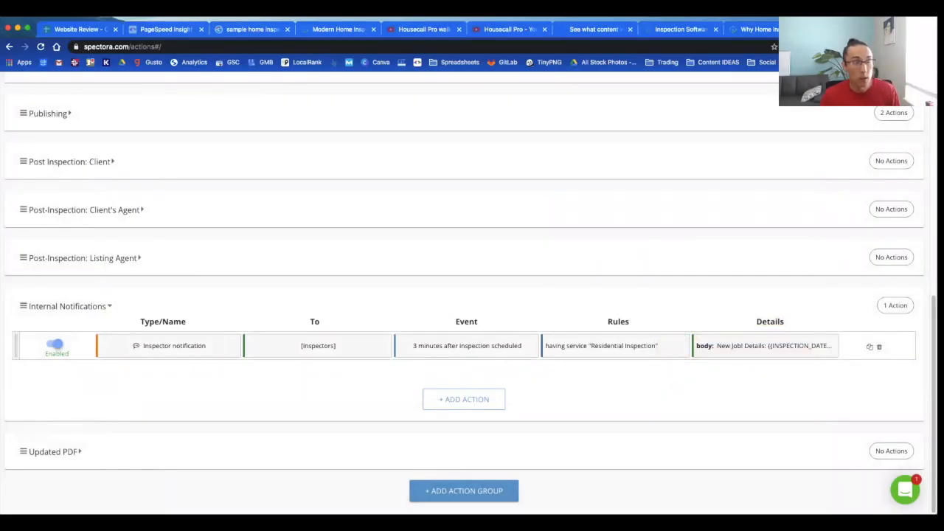
Step: Add a new Updated PDF action with a 1-minute delay
click(178, 314)
click(86, 452)
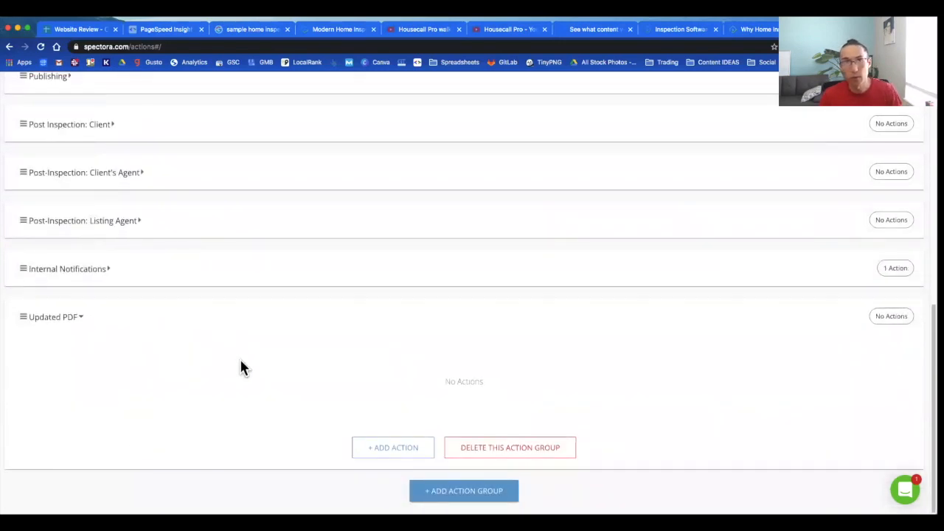
click(374, 447)
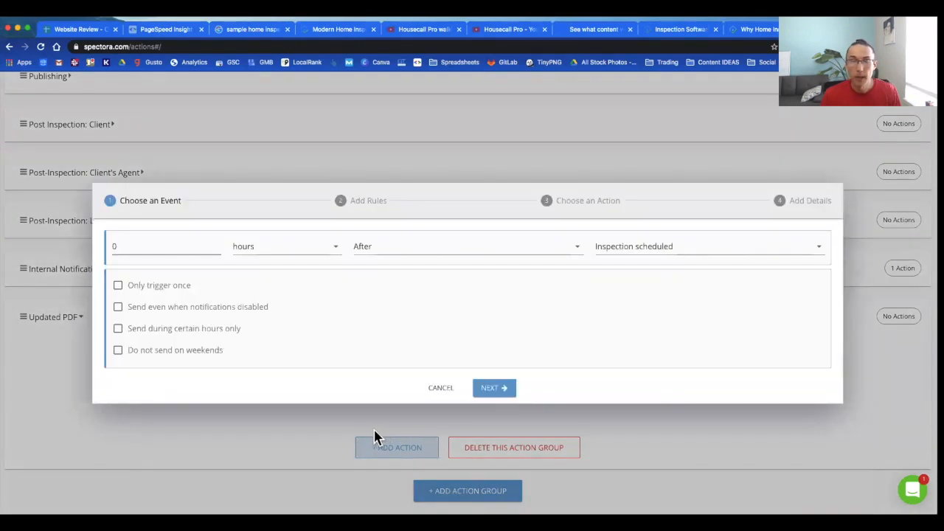
click(158, 248)
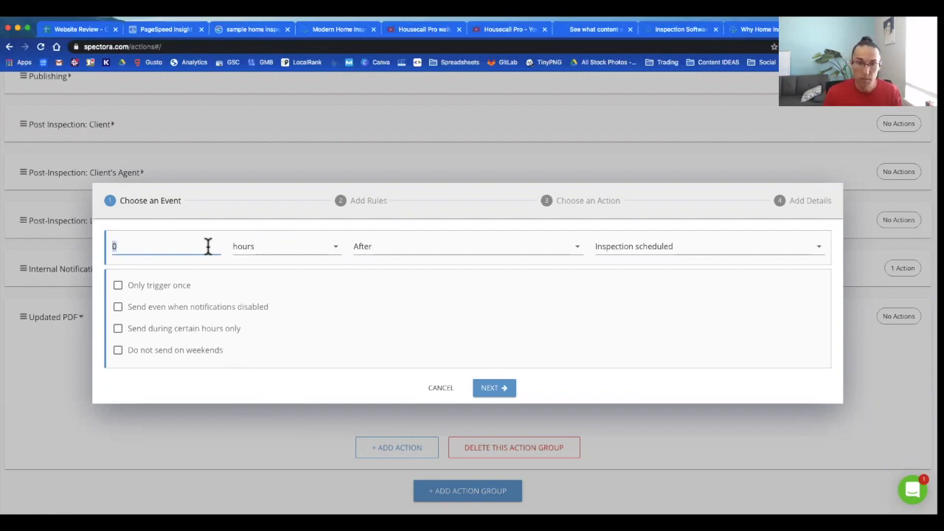
text(1)
click(254, 257)
click(255, 259)
Step: Set the trigger event to Report Attachment Added
click(654, 256)
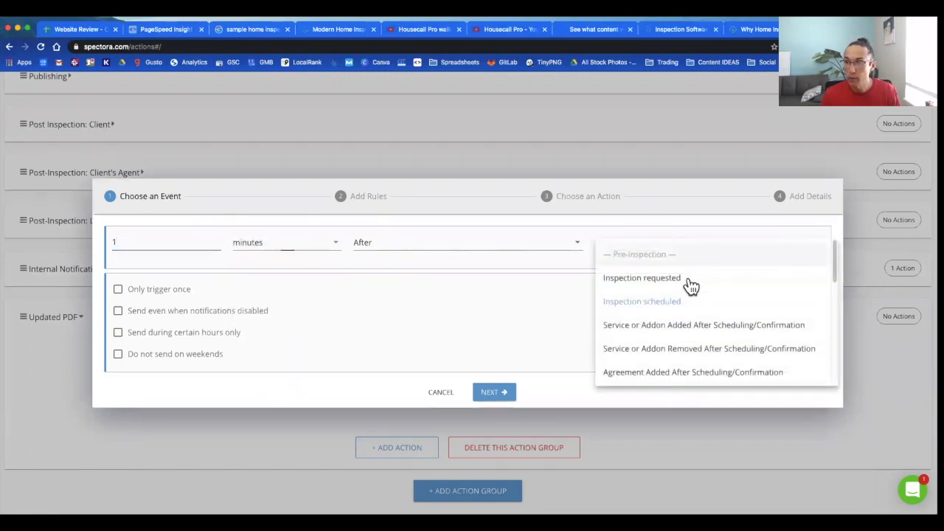
scroll(692, 289, down, 3)
scroll(698, 295, down, 4)
scroll(697, 295, down, 5)
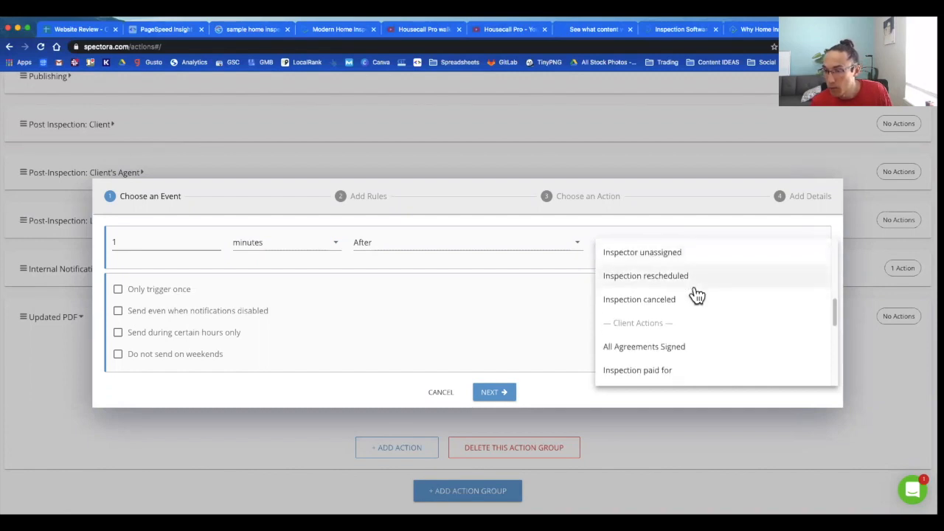
scroll(697, 295, down, 3)
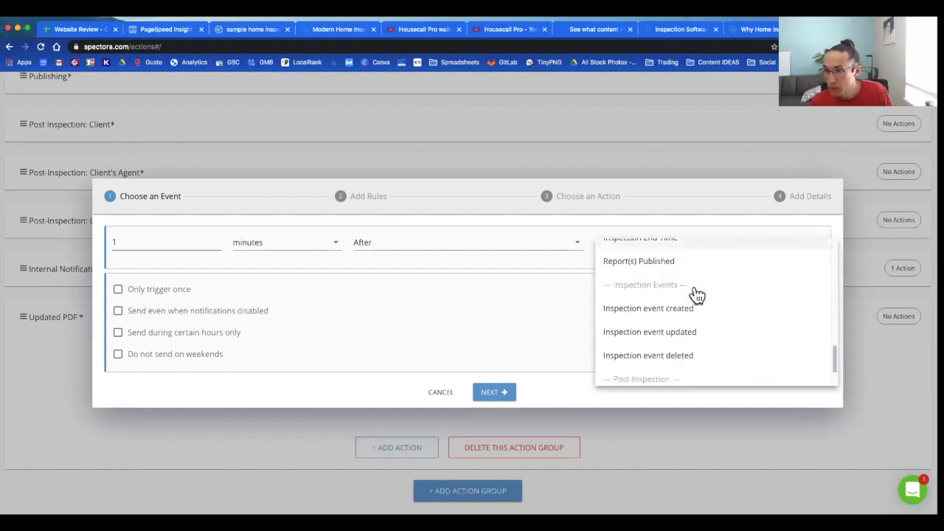
scroll(697, 295, up, 7)
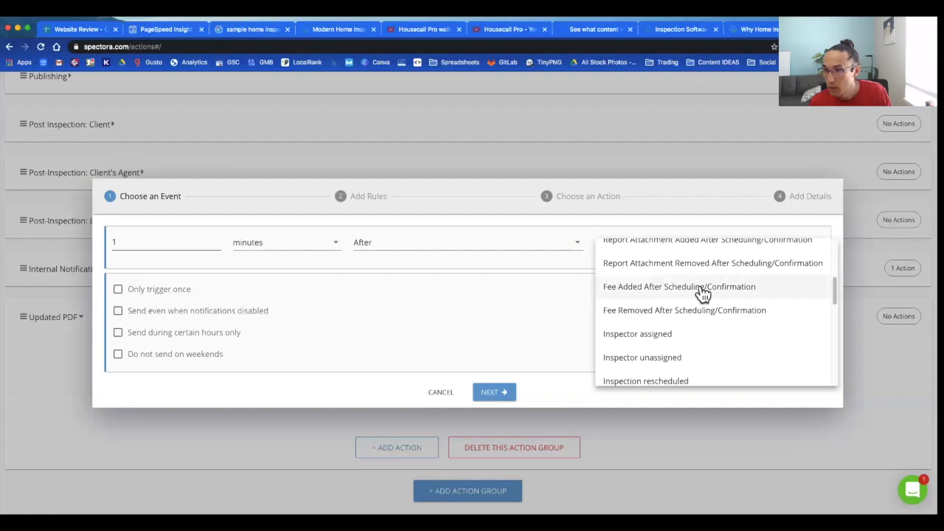
scroll(701, 295, up, 1)
scroll(700, 295, up, 1)
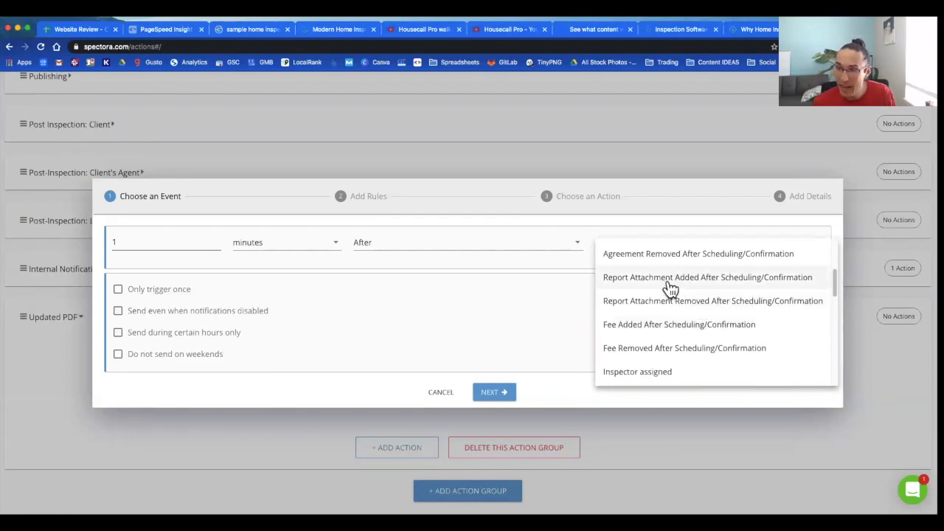
click(670, 279)
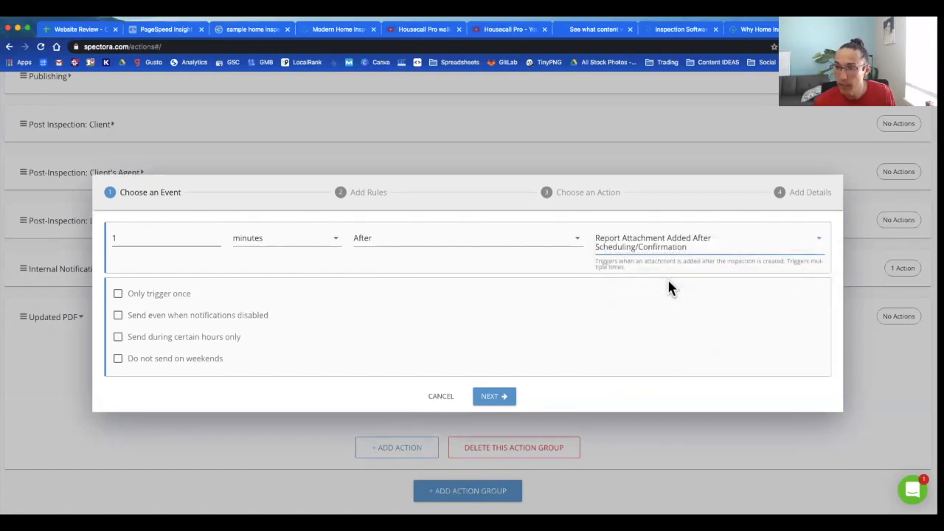
Step: Make it trigger once, only 7:00 am–5:00 pm, and never on weekends
click(119, 295)
click(120, 333)
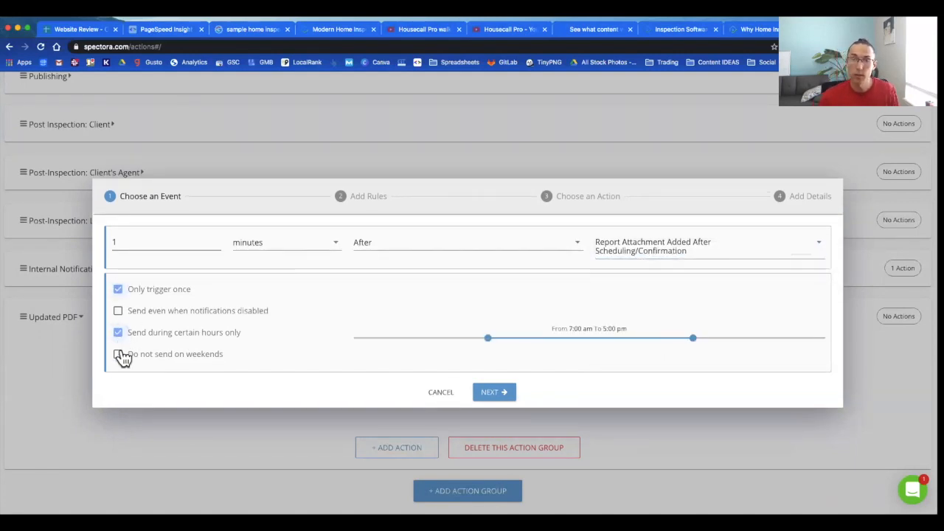
click(119, 355)
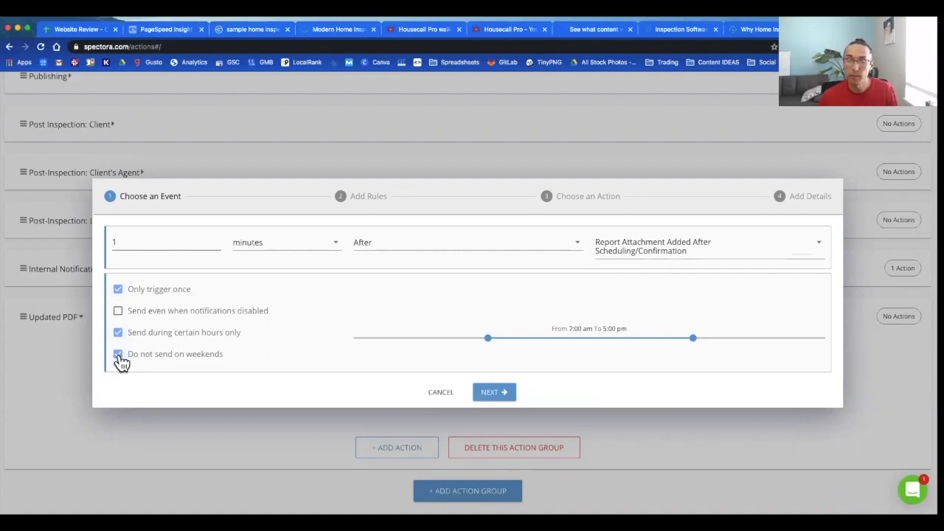
click(493, 395)
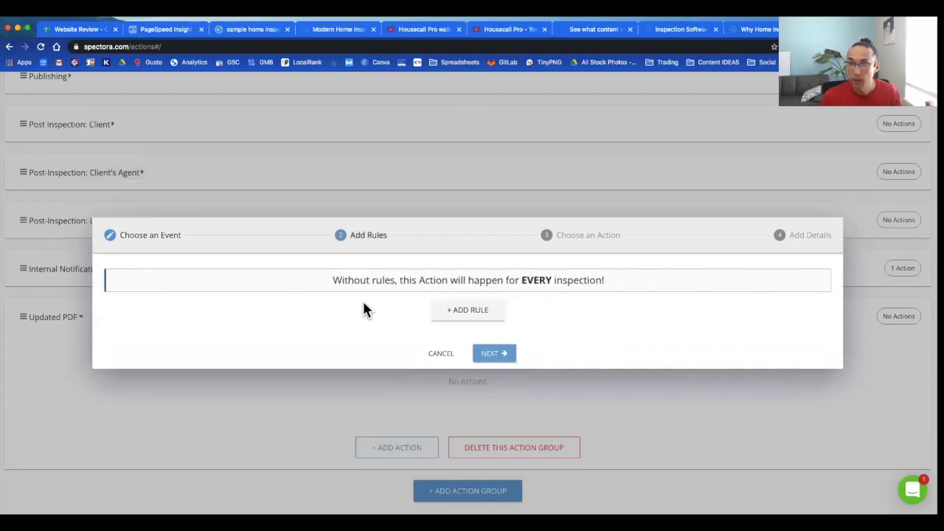
Step: Add a rule requiring the report attachment name to contain 'Radon', then begin naming the action
click(449, 321)
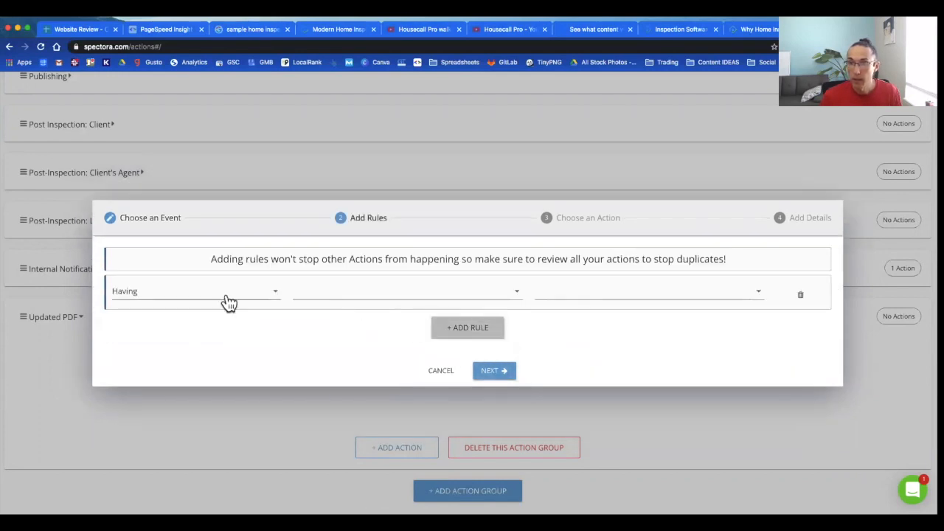
click(345, 298)
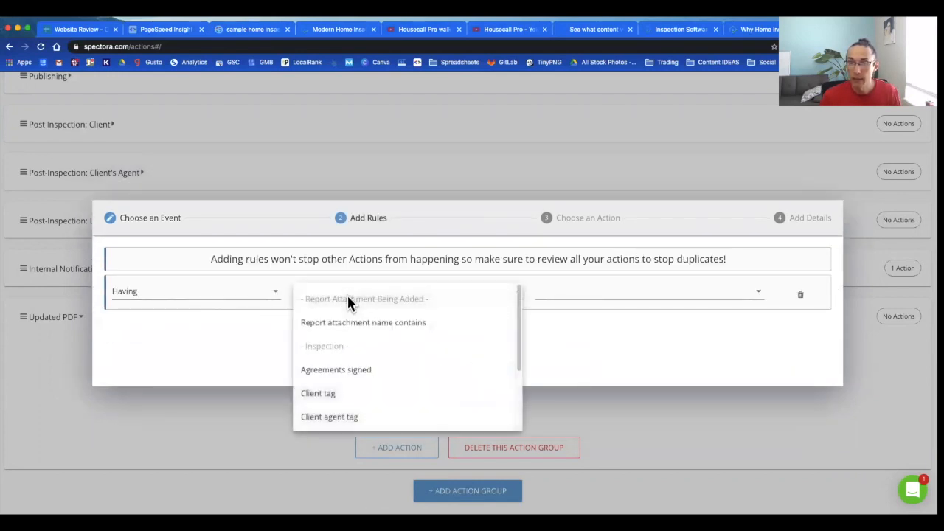
click(375, 325)
click(622, 295)
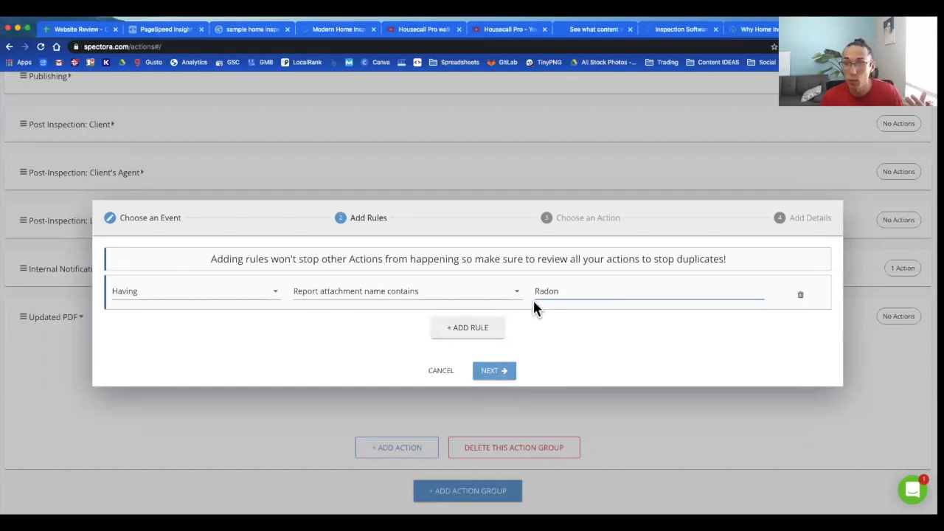
click(489, 374)
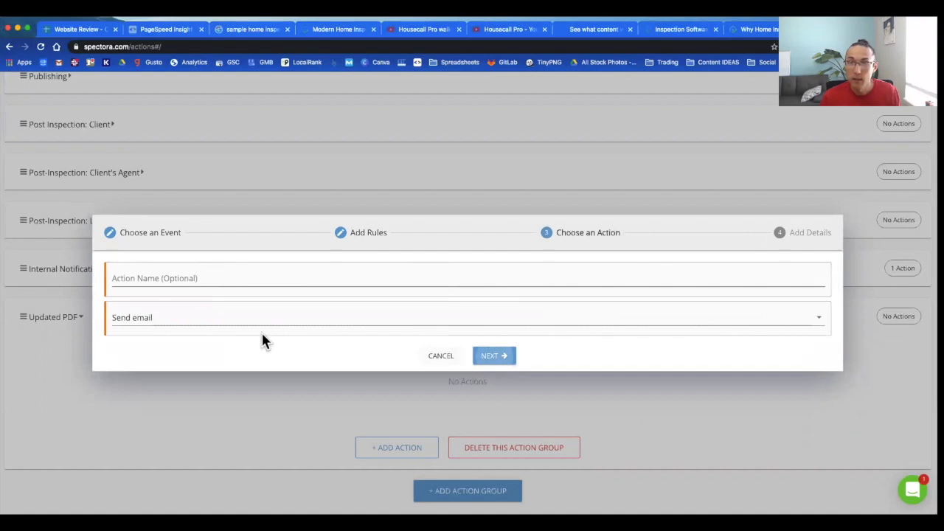
click(233, 279)
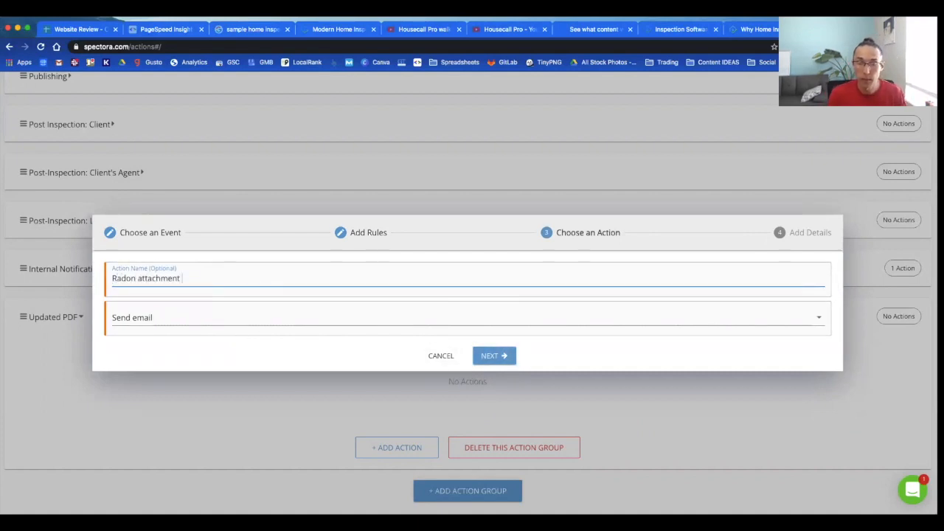
Step: Send the email to clients and the client's agent
click(487, 357)
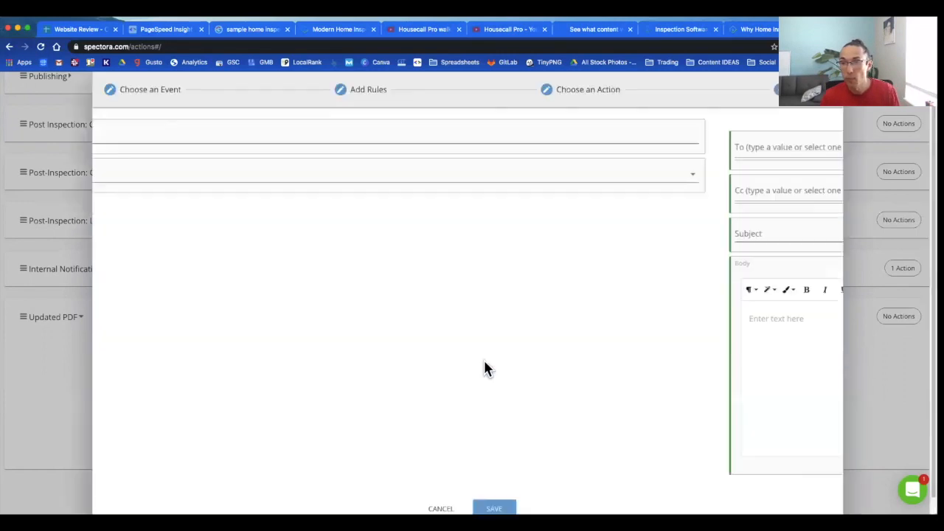
click(210, 147)
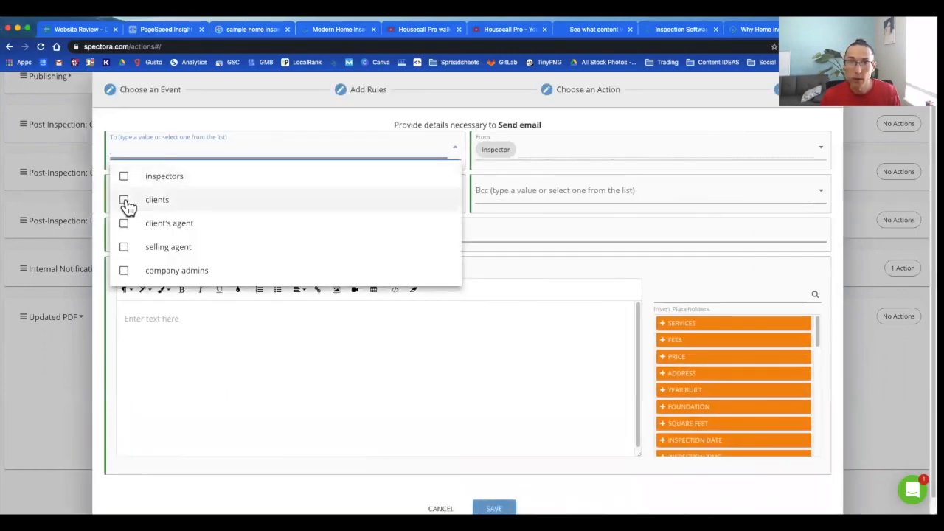
click(124, 200)
click(126, 223)
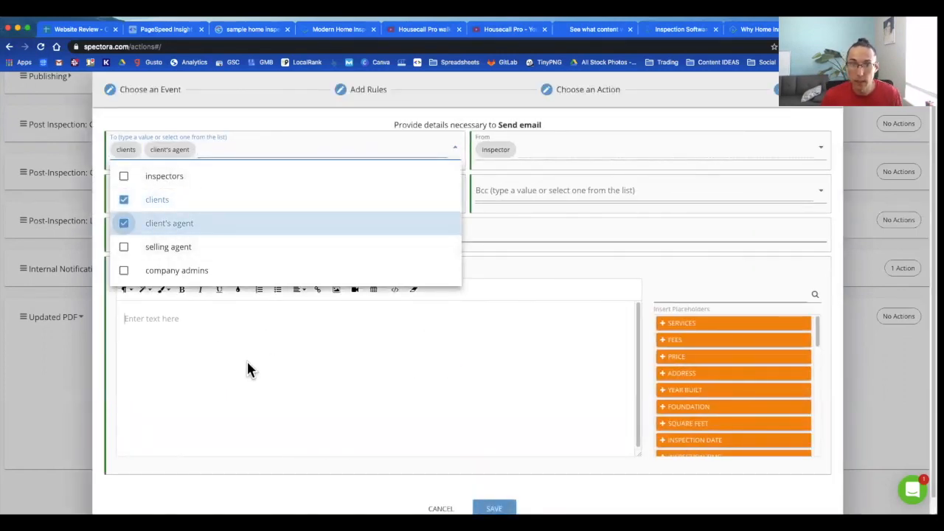
click(247, 359)
Step: Enter subject 'Radon results ready!', put the inspection link placeholder in the body, and save
click(235, 243)
text(Radon results ready!)
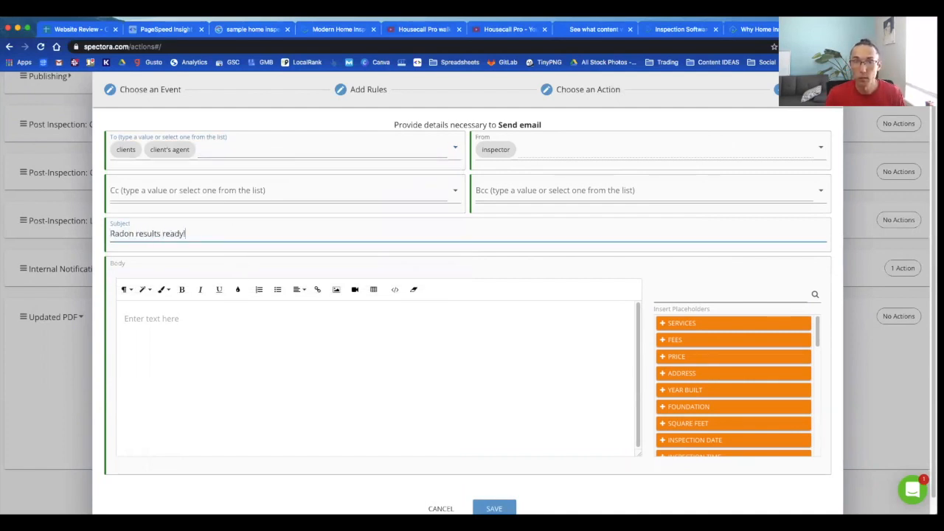
click(262, 357)
scroll(711, 382, down, 5)
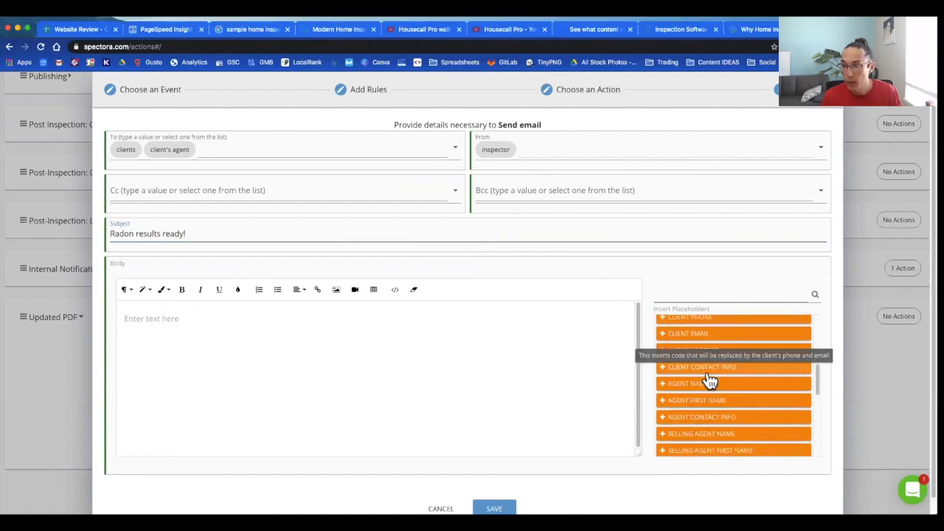
scroll(756, 391, down, 4)
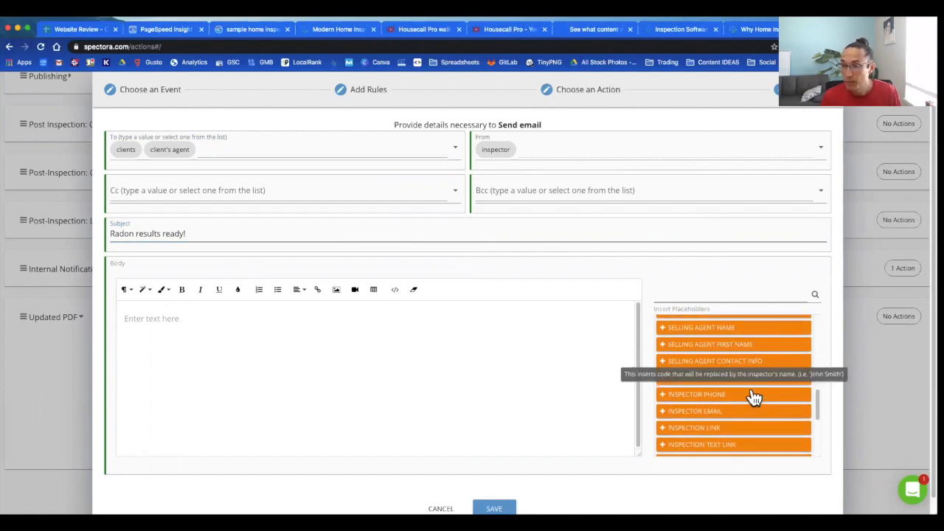
click(738, 409)
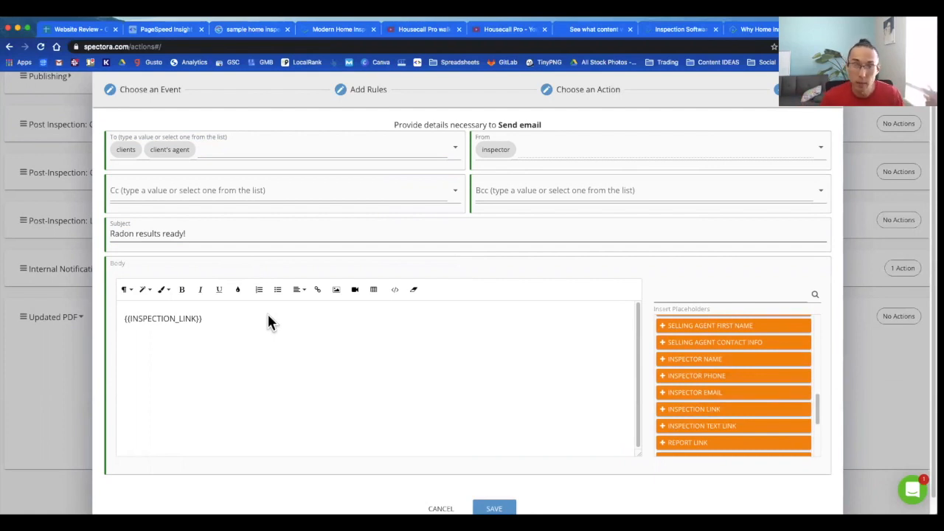
scroll(447, 455, down, 1)
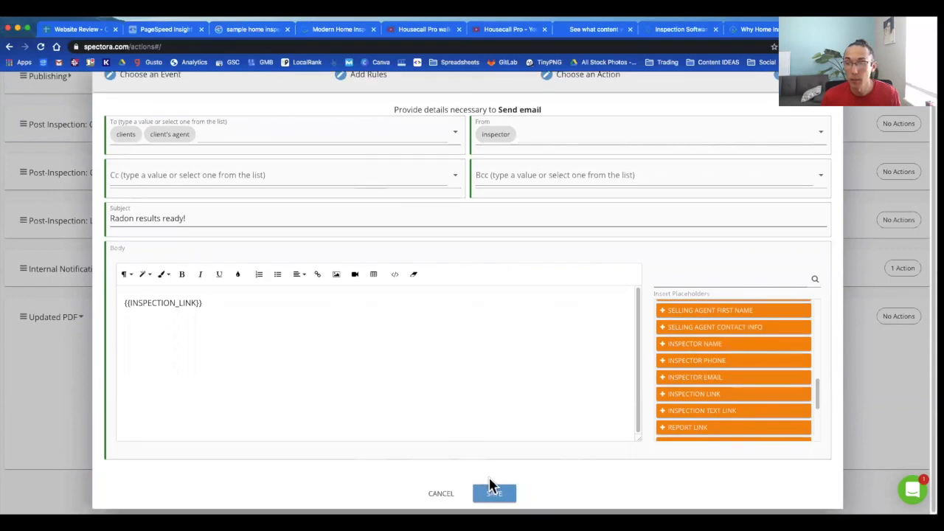
click(499, 494)
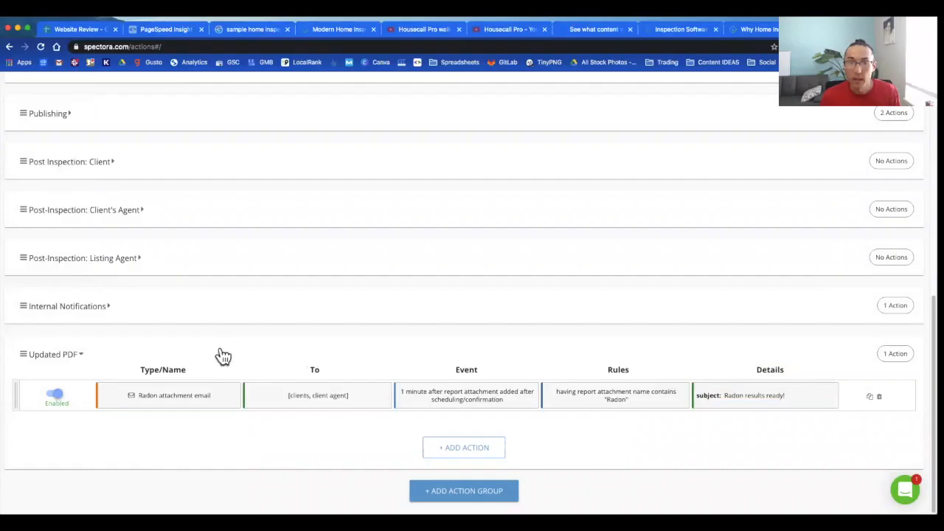
Step: Add a Post-Inspection: Client's Agent action 5 hours after scheduled, certain hours, no weekends, triggering once
click(221, 356)
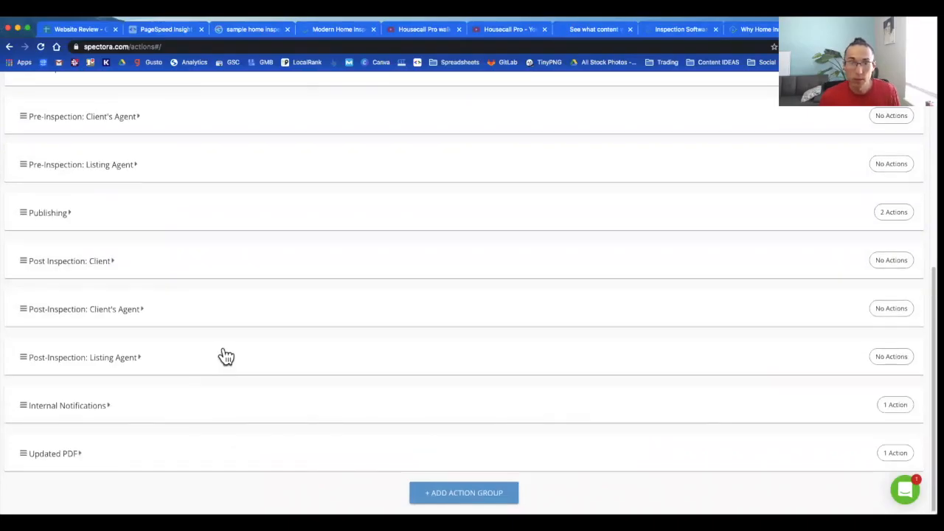
scroll(221, 346, up, 3)
scroll(247, 298, down, 2)
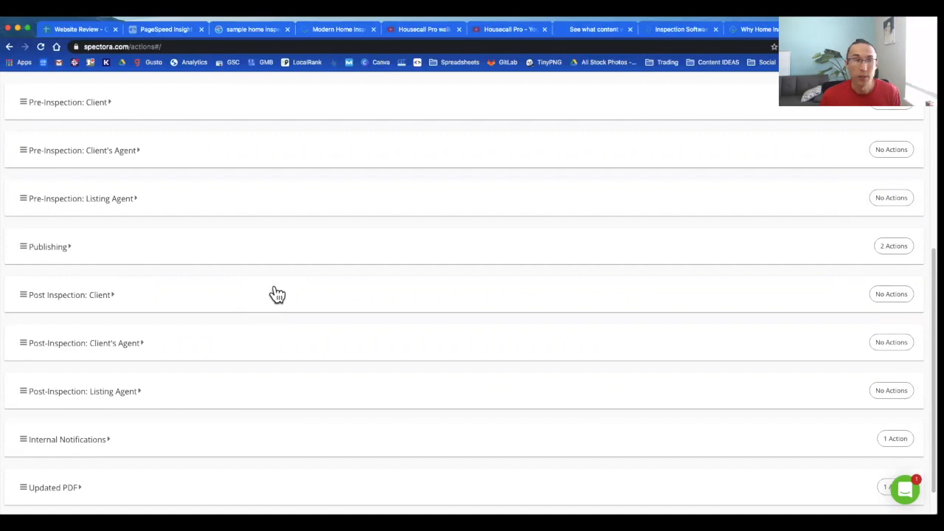
scroll(276, 292, down, 1)
scroll(275, 293, down, 2)
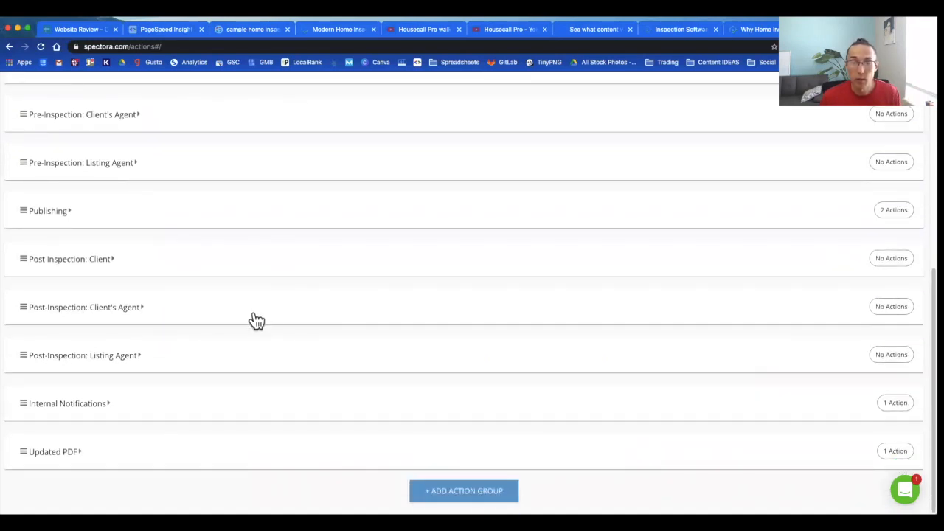
click(254, 319)
click(373, 436)
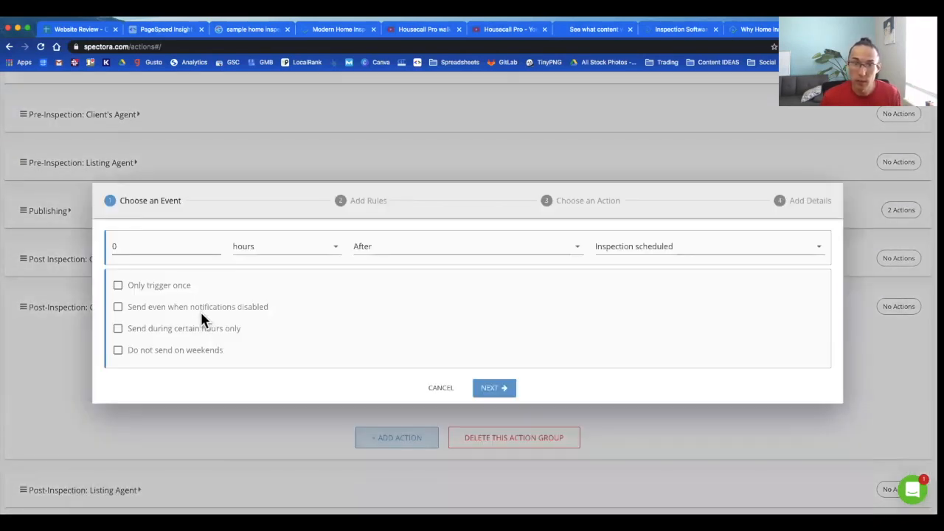
double_click(191, 248)
text(5)
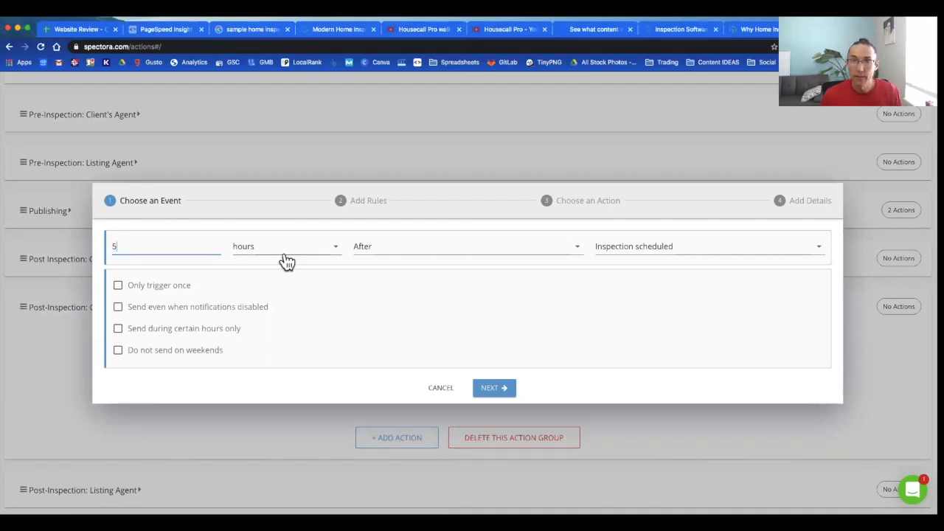
click(118, 328)
click(118, 349)
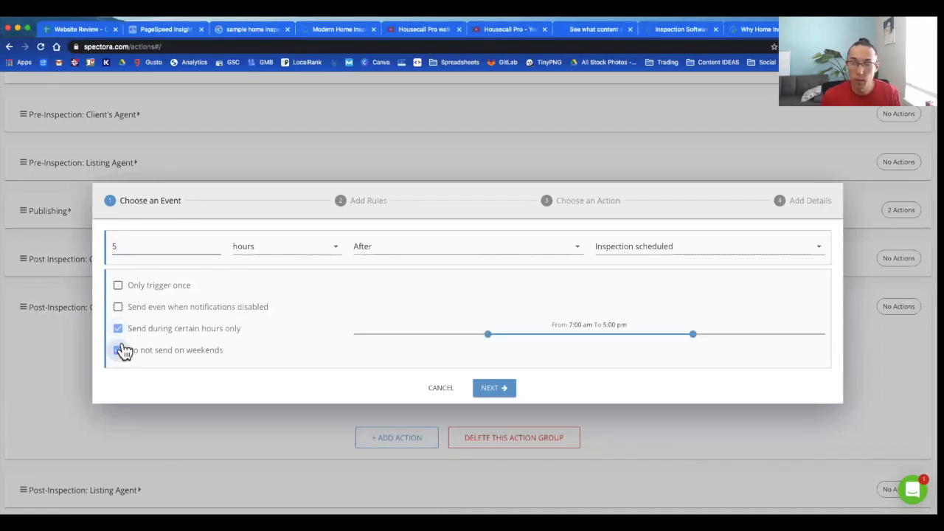
click(118, 286)
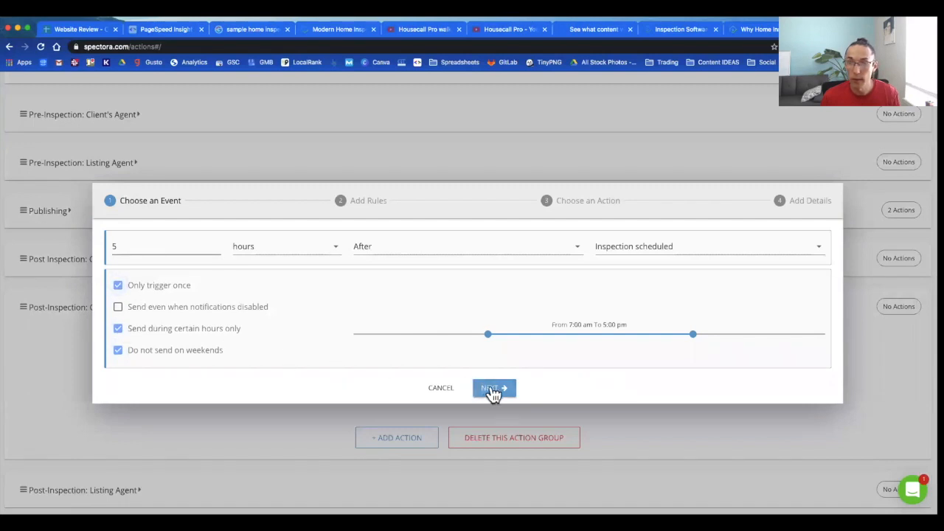
Step: Add a rule requiring the client agent tag VIP
click(493, 391)
click(464, 318)
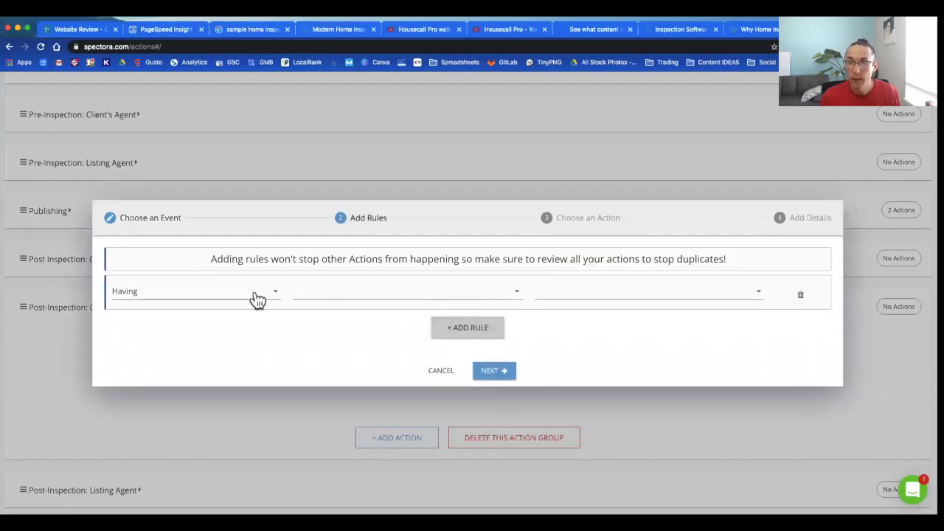
click(332, 295)
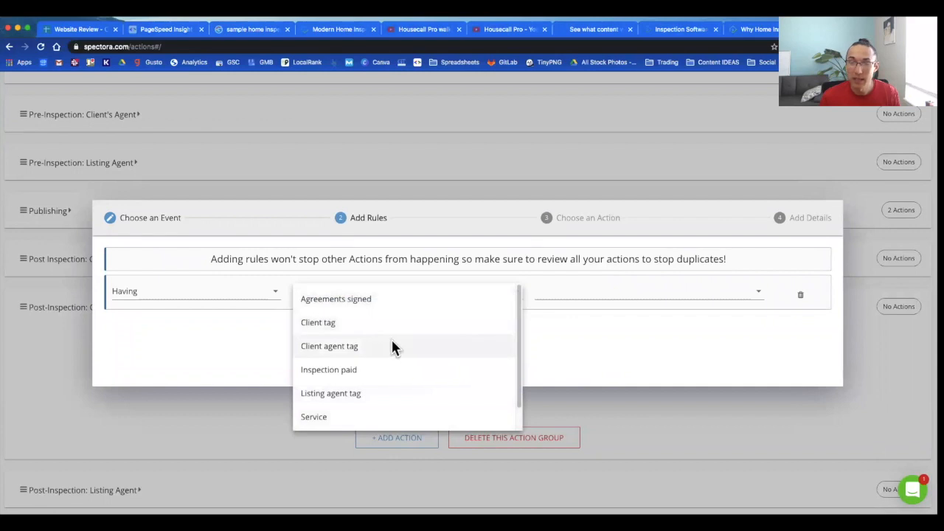
click(392, 346)
click(593, 297)
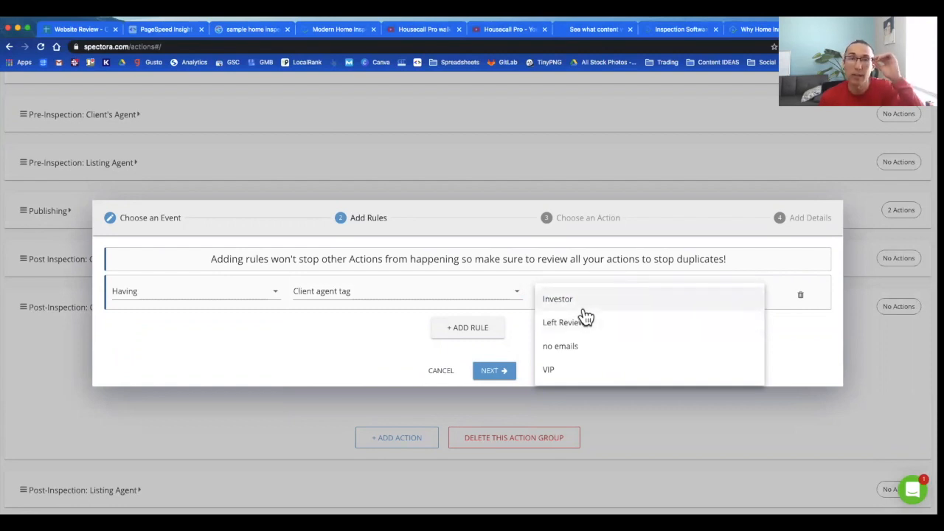
click(590, 369)
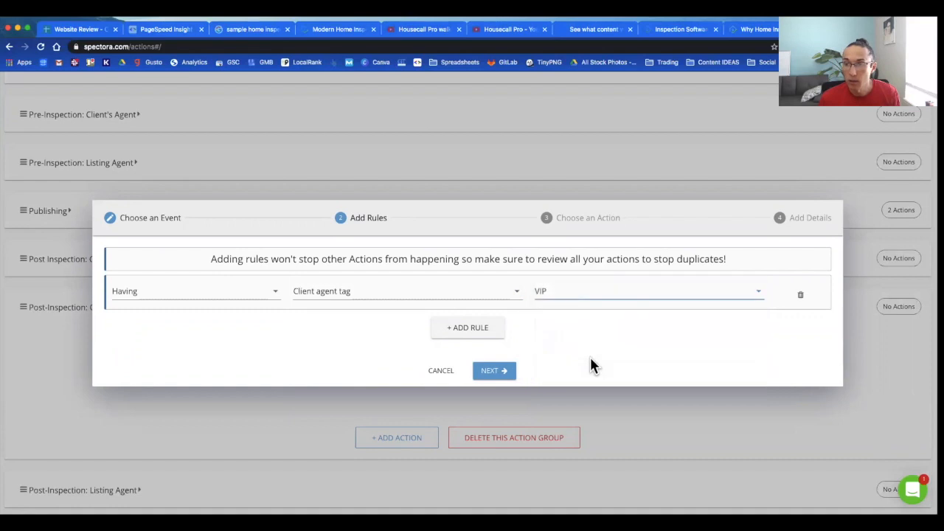
click(498, 365)
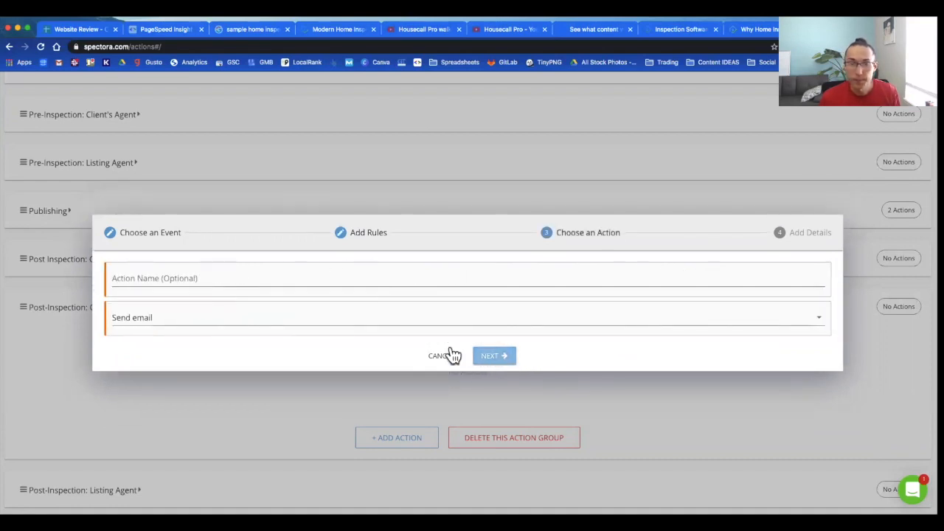
Step: Address the VIP Agent email to the client's agent, sent from the company
click(187, 275)
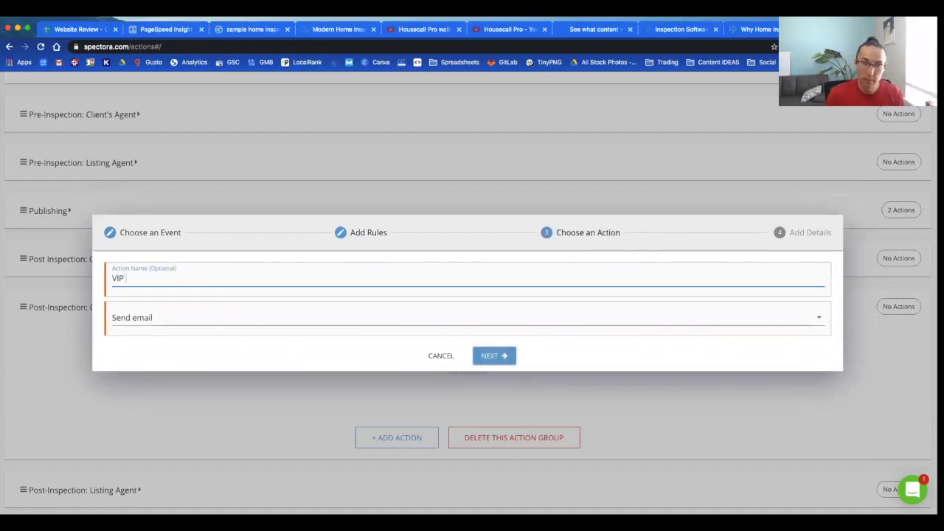
click(483, 365)
click(216, 147)
click(158, 222)
click(407, 369)
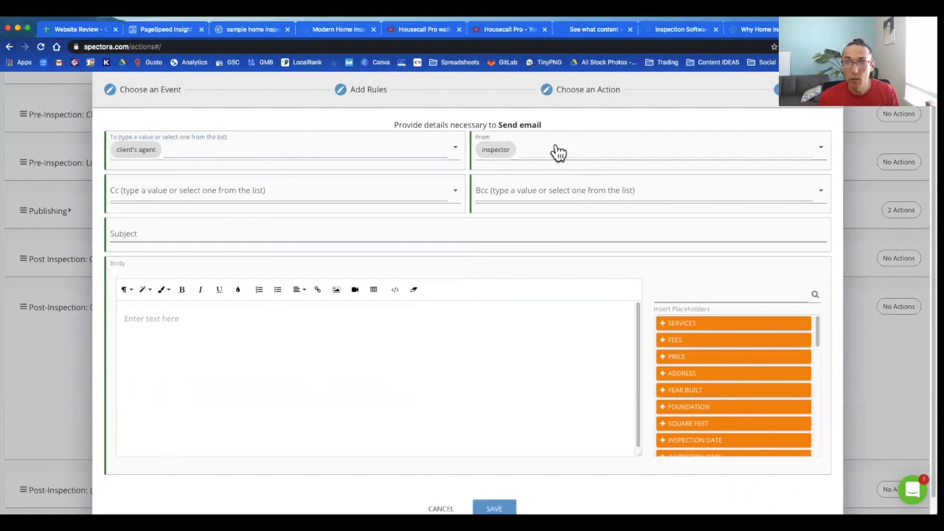
click(554, 152)
click(523, 181)
Step: Give the email the subject 'Thank you' and save it
click(186, 237)
text(T)
key(Tab)
click(397, 326)
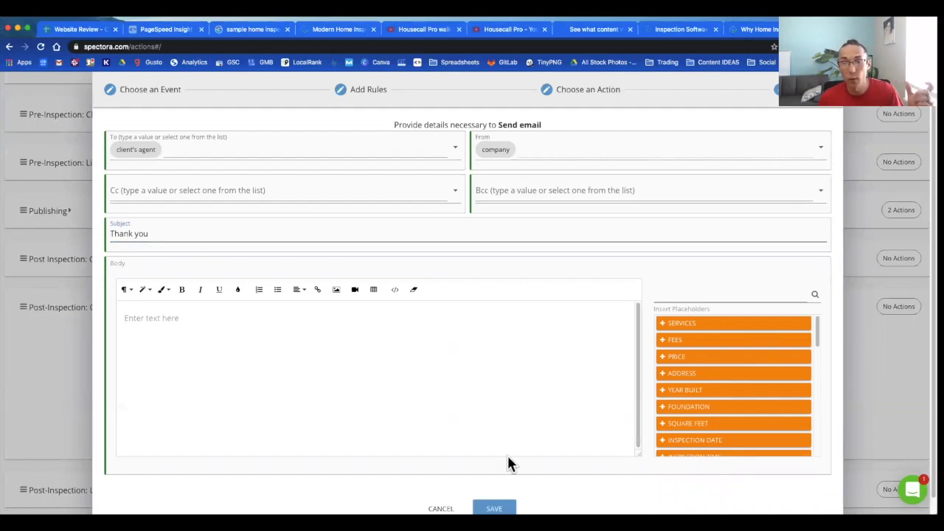
key(Return)
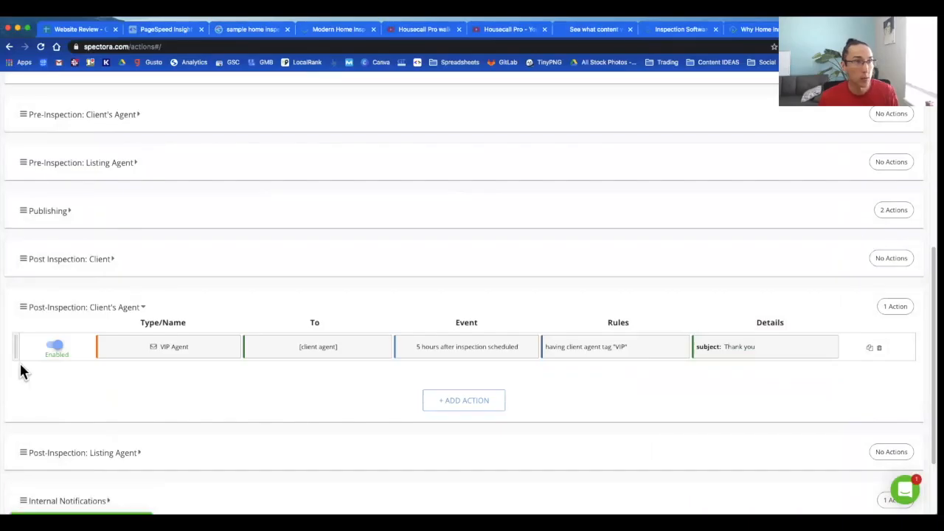
Step: Add a new Pre-Inspection: Client action with an 8-hour delay
click(153, 313)
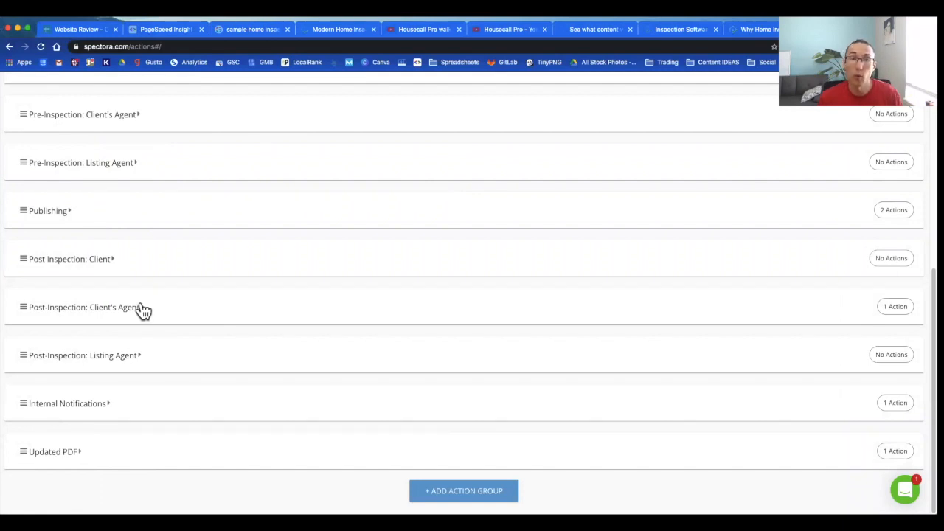
scroll(274, 393, up, 3)
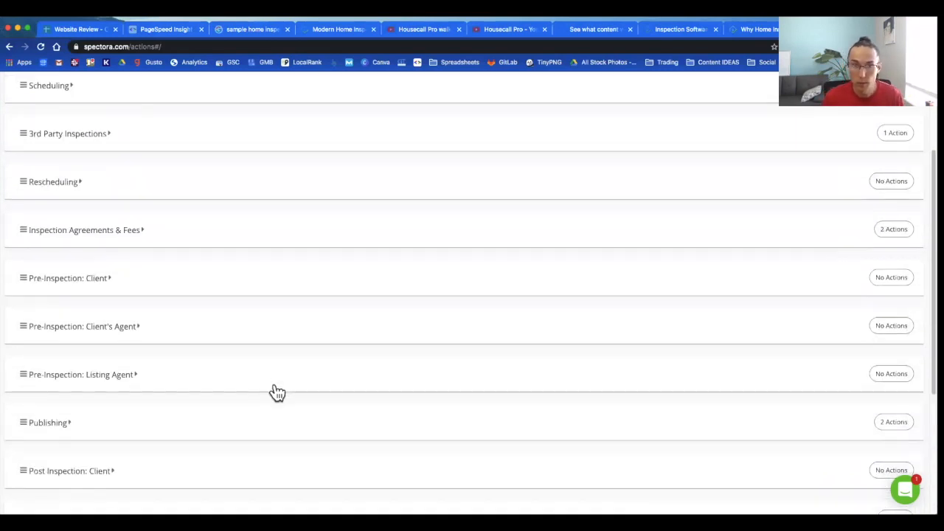
click(221, 287)
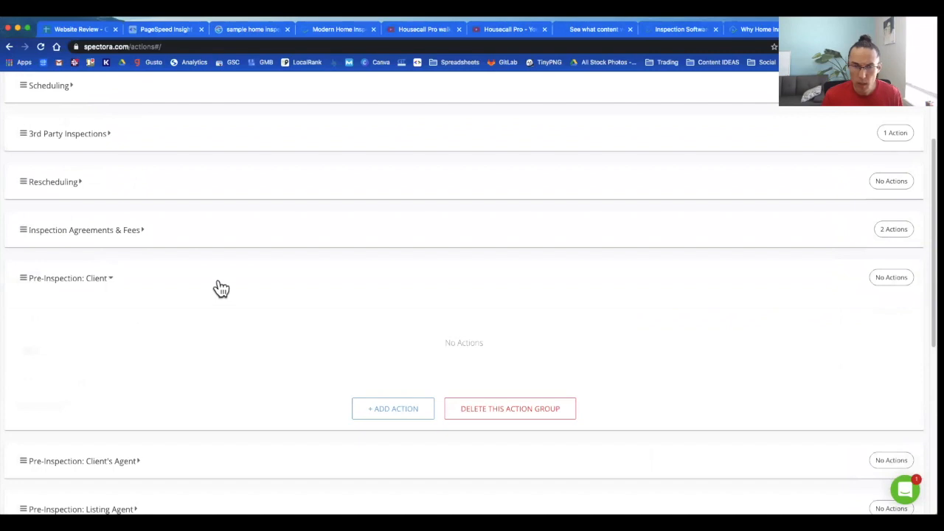
click(385, 408)
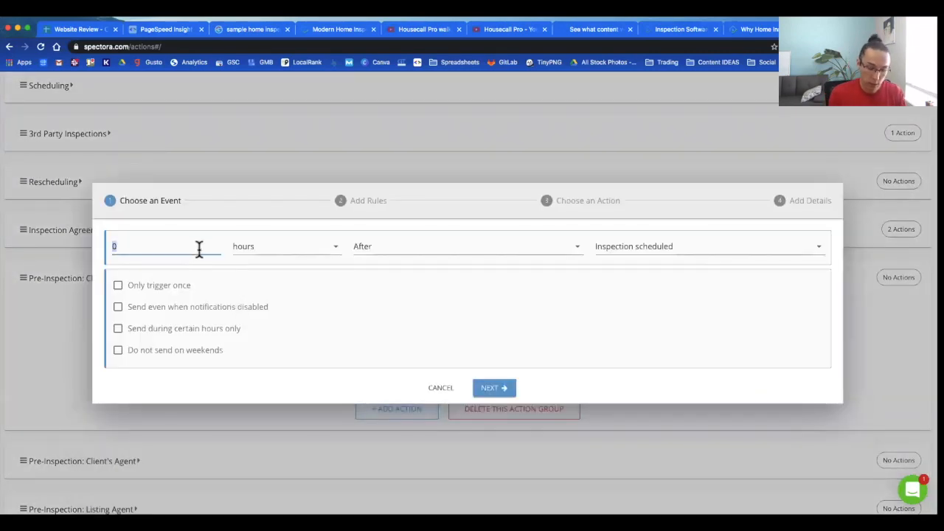
text(8)
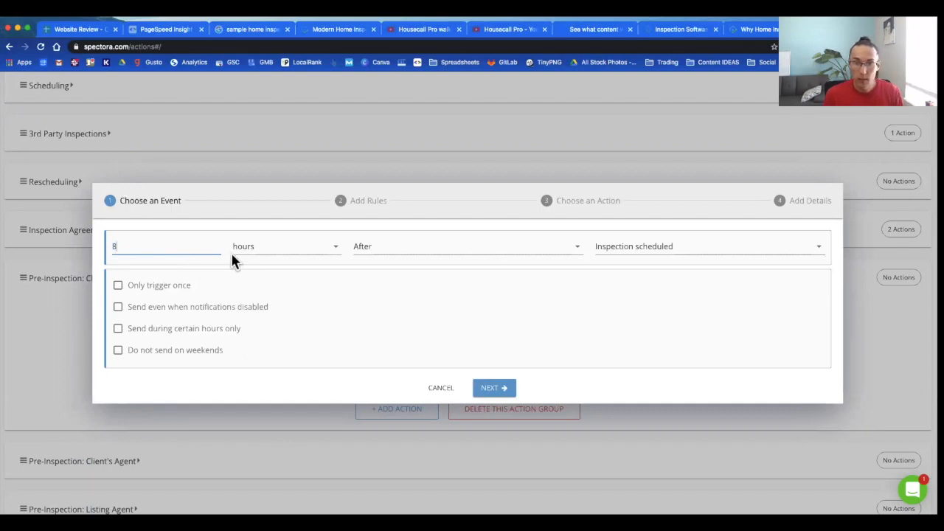
Step: Make the action fire before Inspection Start Time
click(465, 251)
click(634, 254)
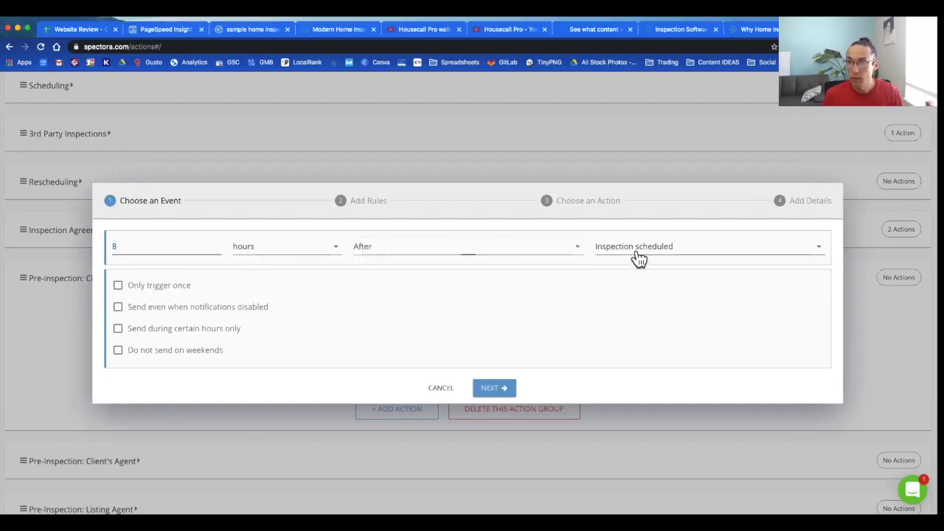
scroll(694, 319, down, 3)
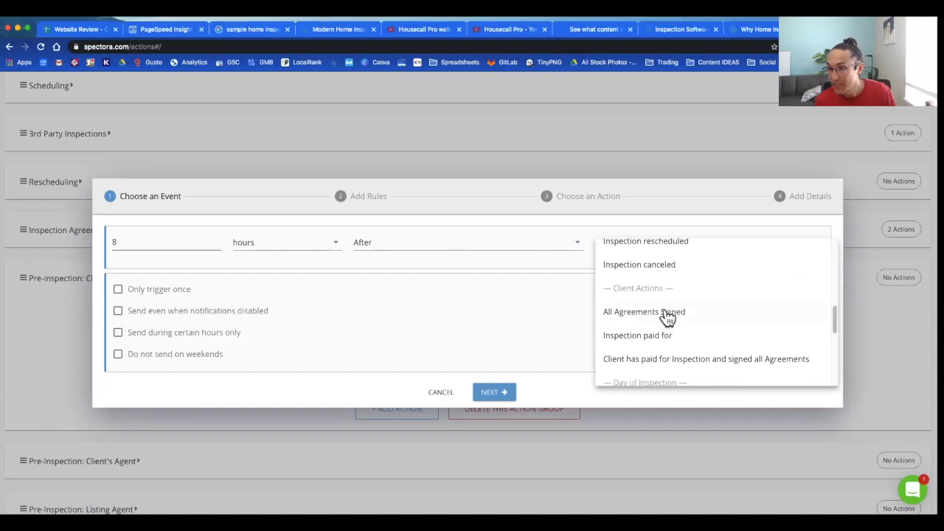
scroll(664, 318, down, 2)
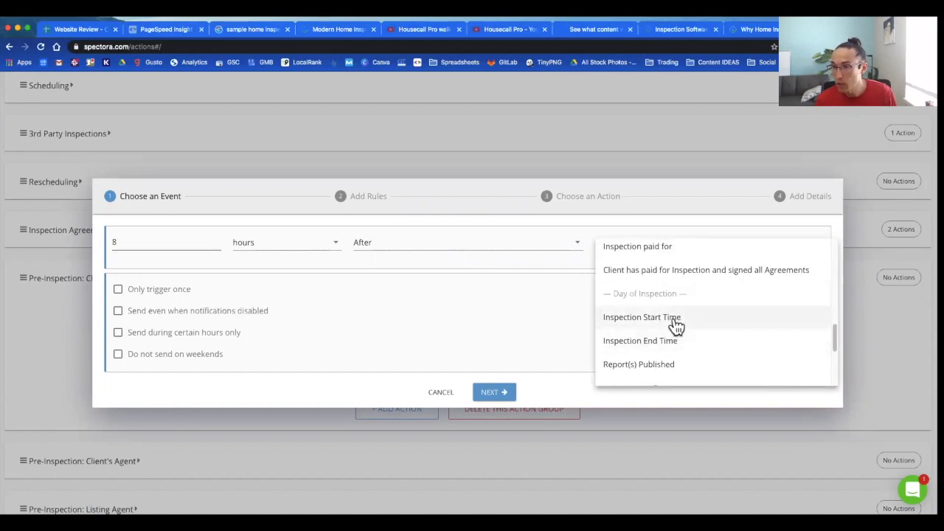
click(676, 324)
click(402, 245)
click(402, 254)
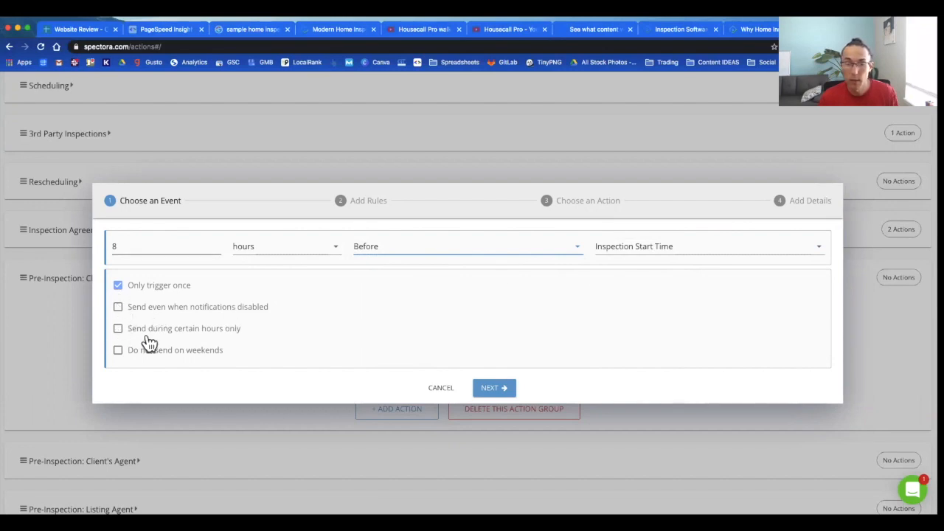
click(500, 391)
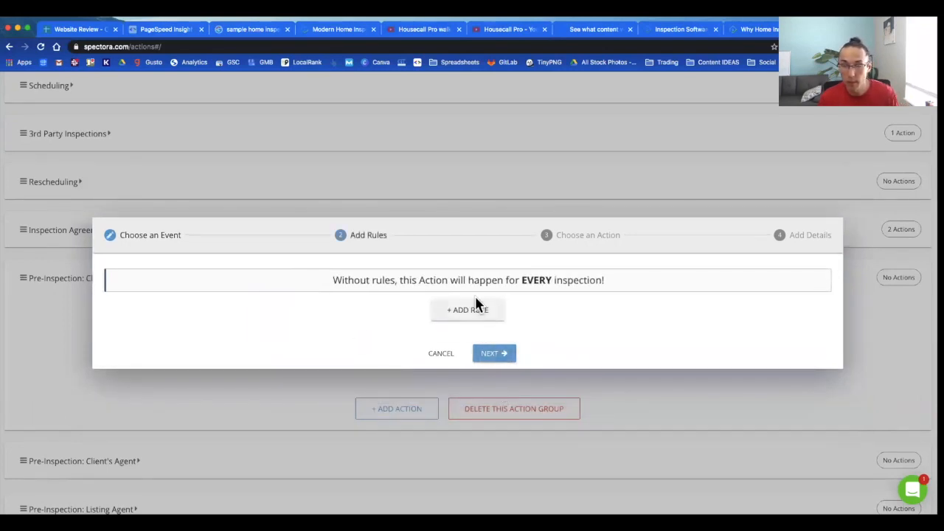
Step: Restrict sending to certain hours and extend the allowed window slightly later
click(151, 235)
click(118, 329)
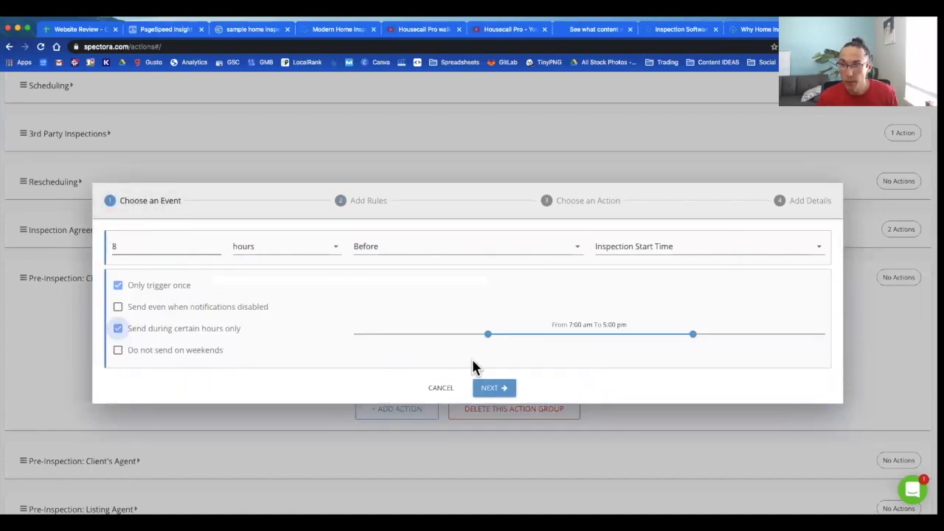
drag(717, 333, 730, 333)
click(492, 388)
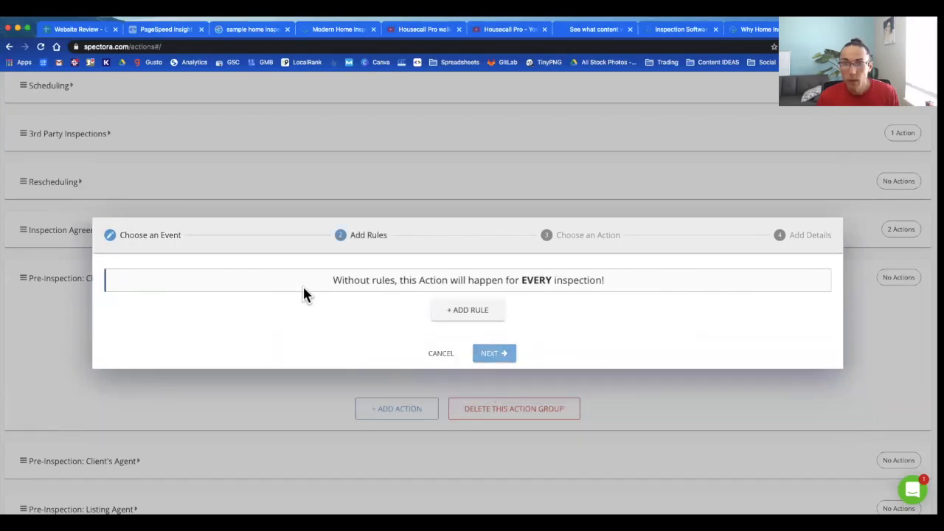
Step: Add a rule so the action applies only to inspections Not having Agreements signed
click(467, 310)
click(266, 298)
click(351, 299)
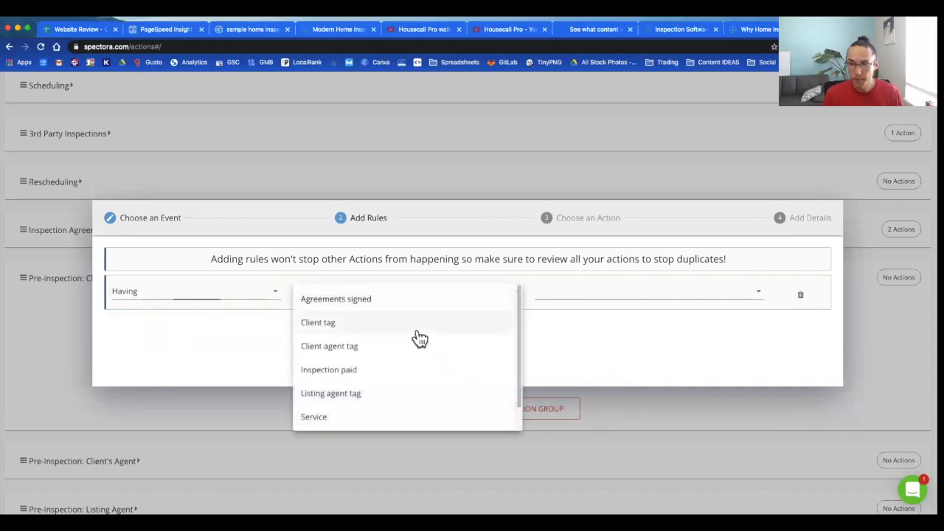
click(226, 300)
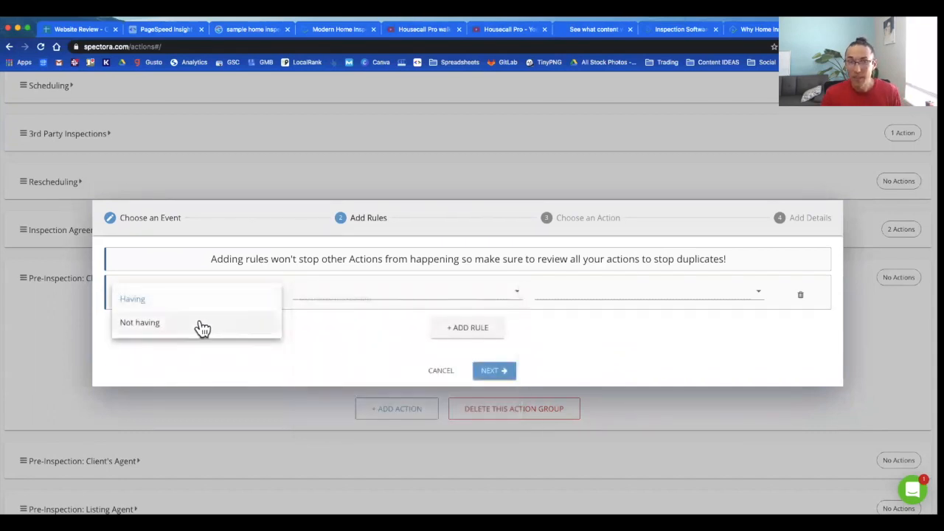
click(200, 324)
click(363, 299)
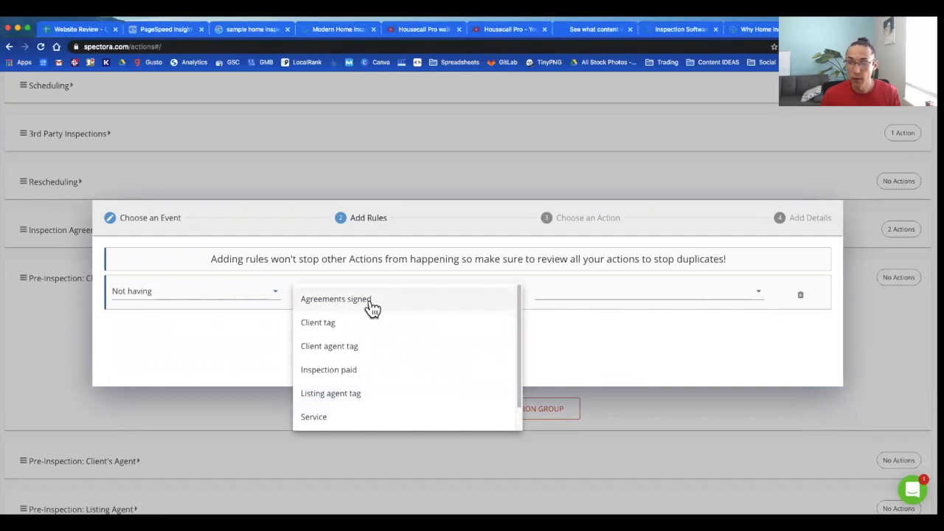
click(371, 302)
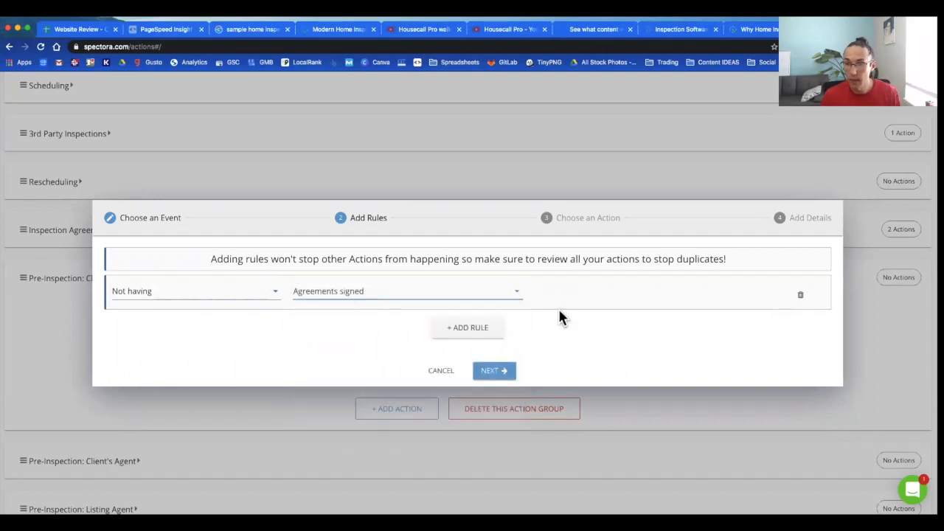
Step: Name the action and email clients with subject 'Don't forget to sign!' plus the INSPECTION LINK placeholder
click(491, 375)
click(277, 285)
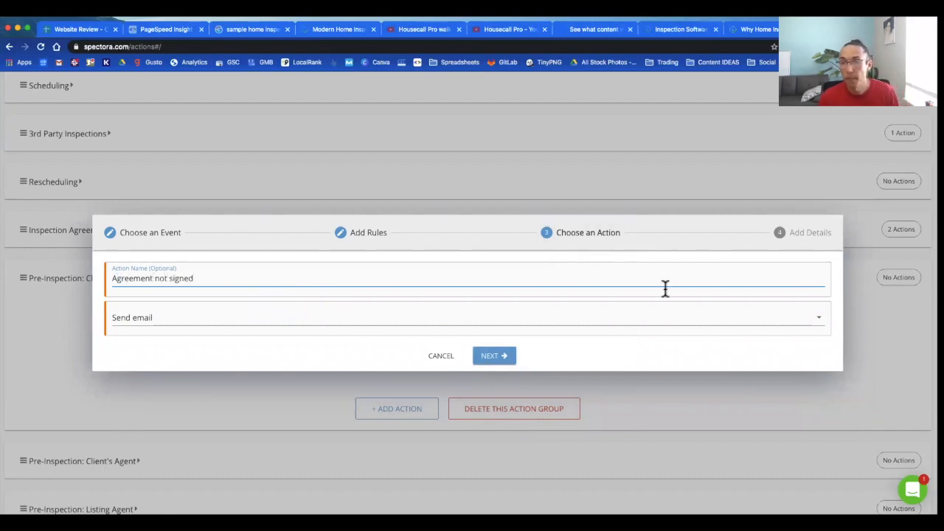
click(500, 355)
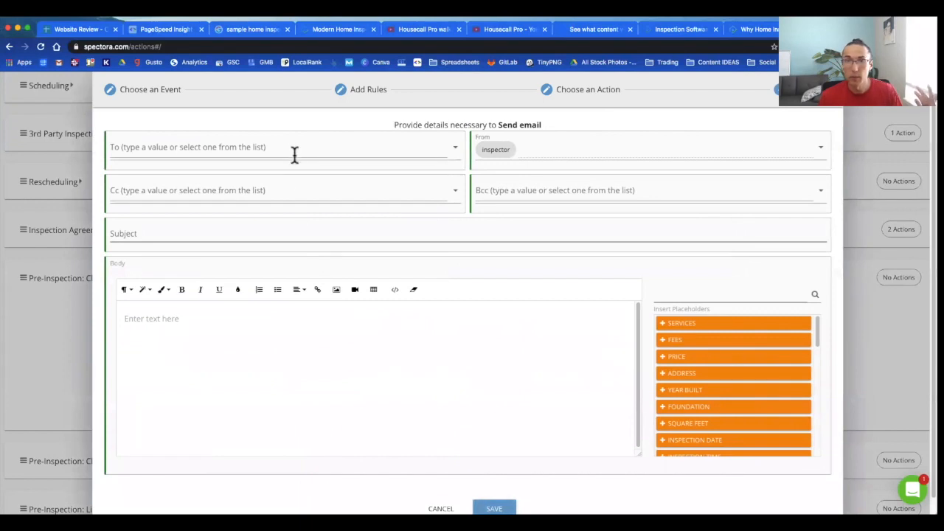
click(294, 154)
click(156, 199)
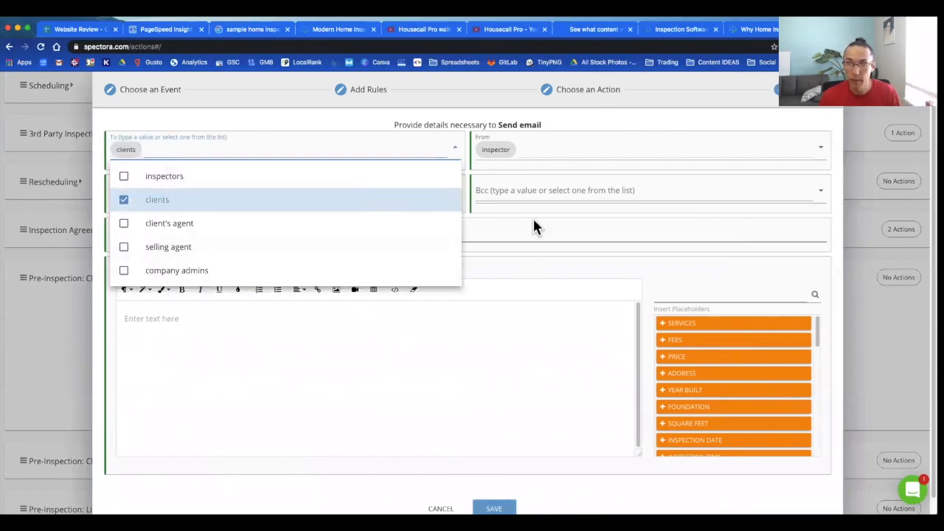
click(528, 231)
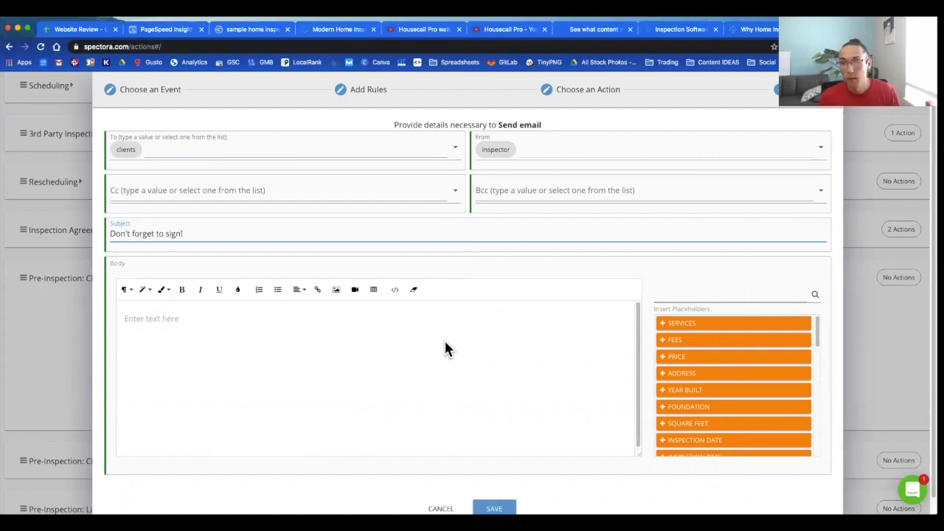
scroll(790, 396, down, 5)
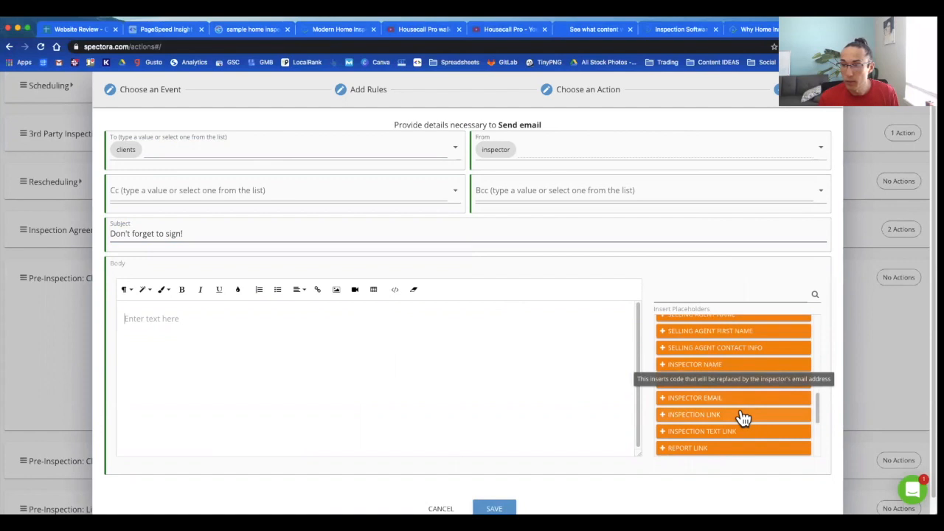
click(743, 418)
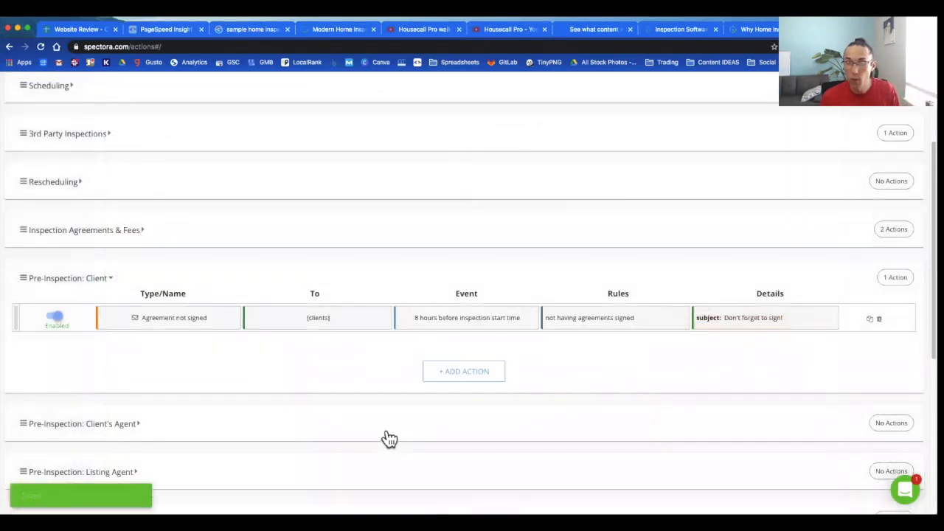
Step: Add another client action firing 8 hours before Inspection Start Time, within certain hours, skipping weekends
click(465, 371)
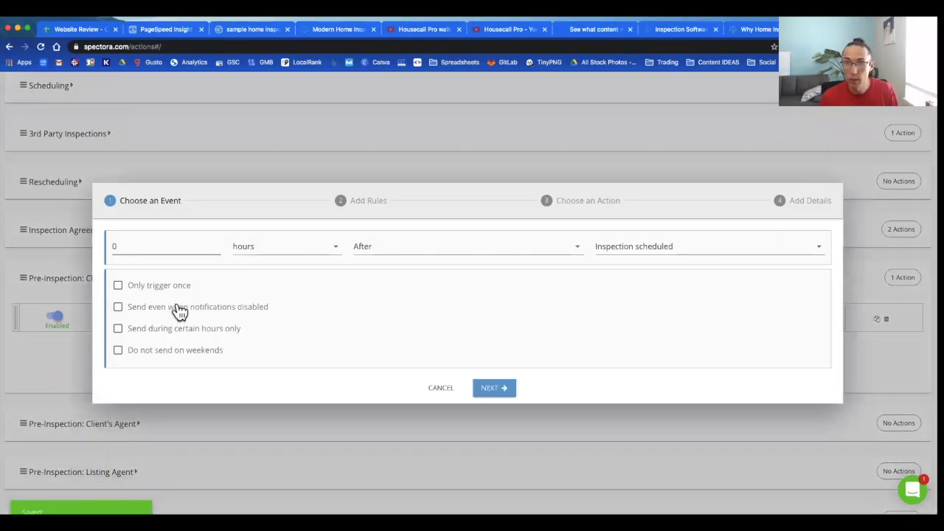
click(194, 248)
text(8)
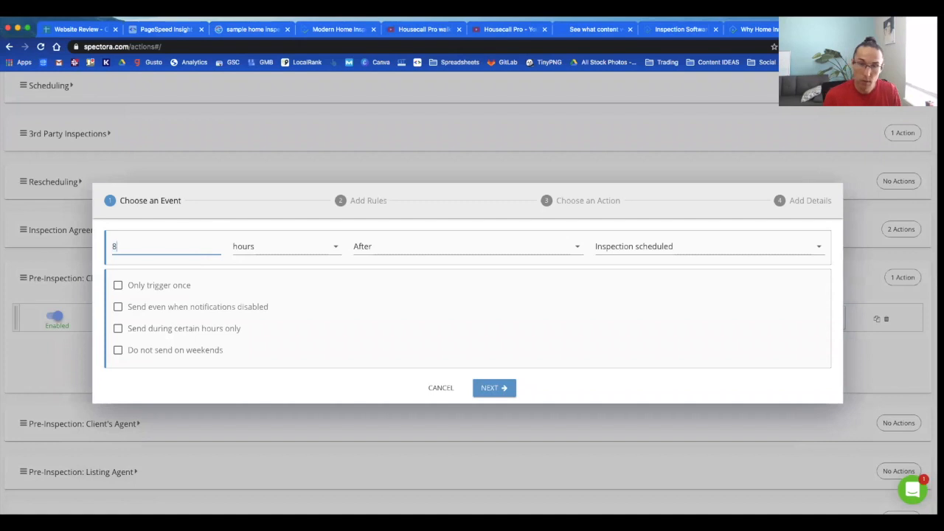
click(605, 253)
scroll(662, 330, down, 5)
scroll(666, 341, down, 3)
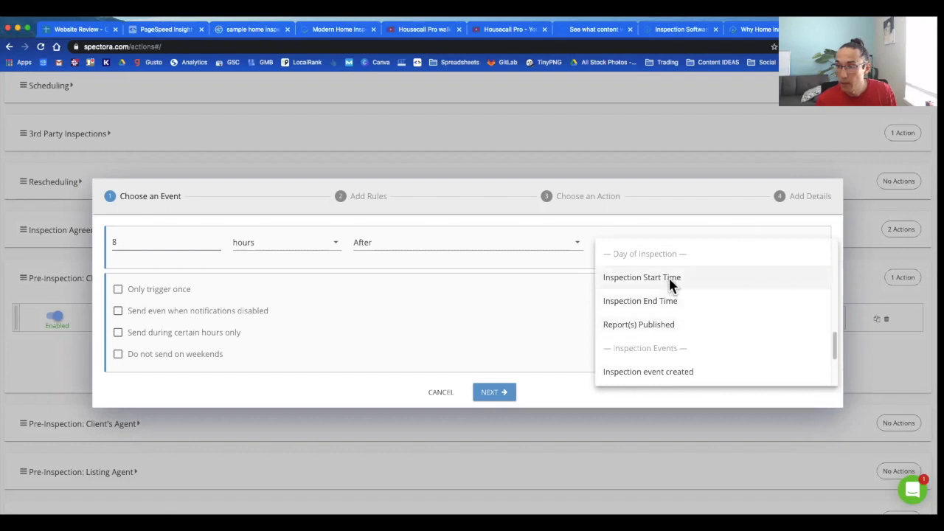
click(669, 278)
click(456, 250)
click(422, 258)
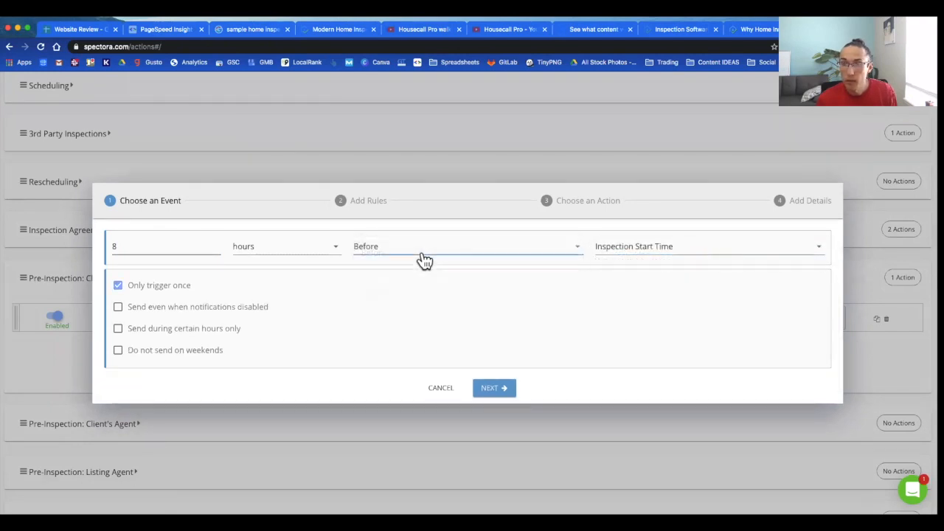
click(119, 329)
click(118, 351)
click(487, 388)
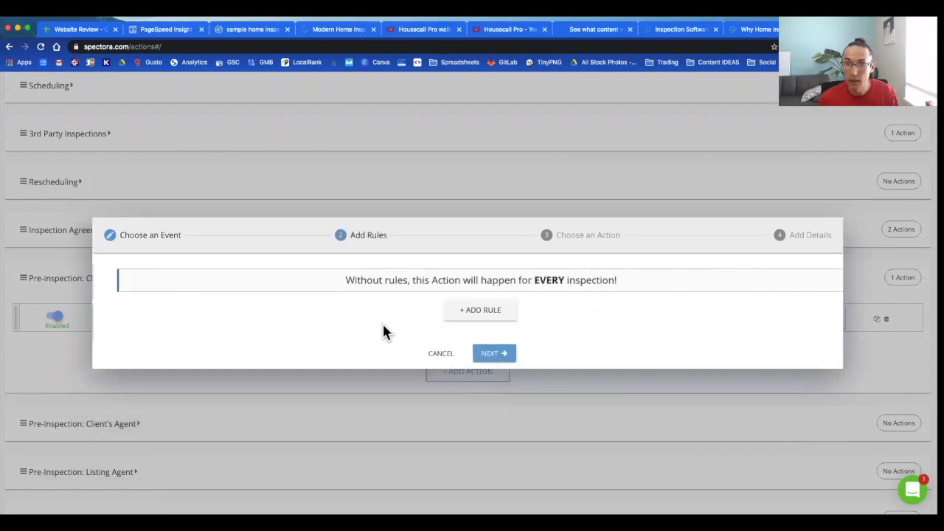
Step: Add a rule so the action applies only when Not having Inspection paid
click(465, 313)
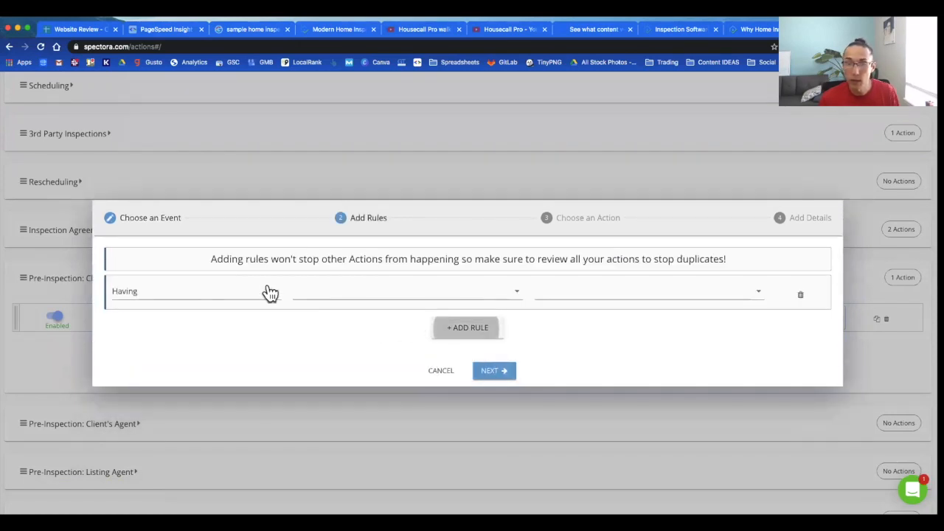
click(227, 299)
click(205, 328)
click(338, 293)
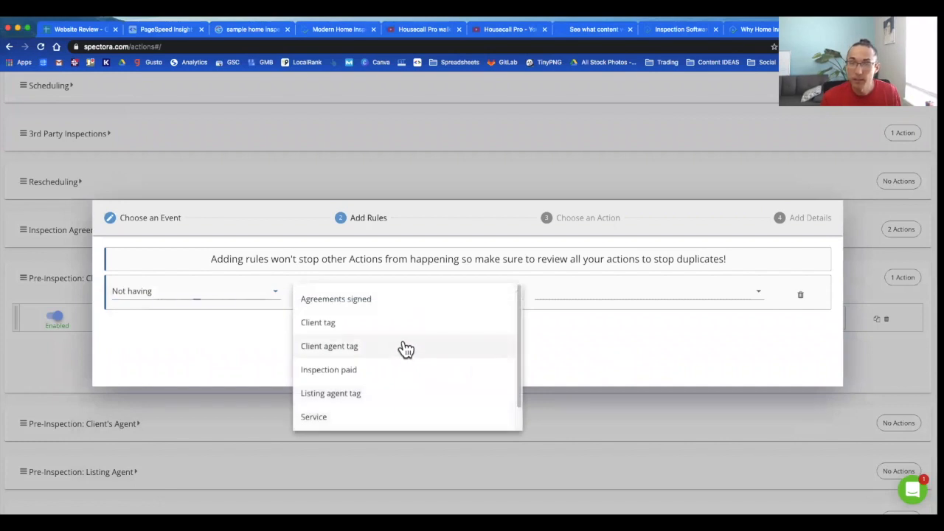
scroll(406, 348, down, 1)
scroll(404, 354, up, 1)
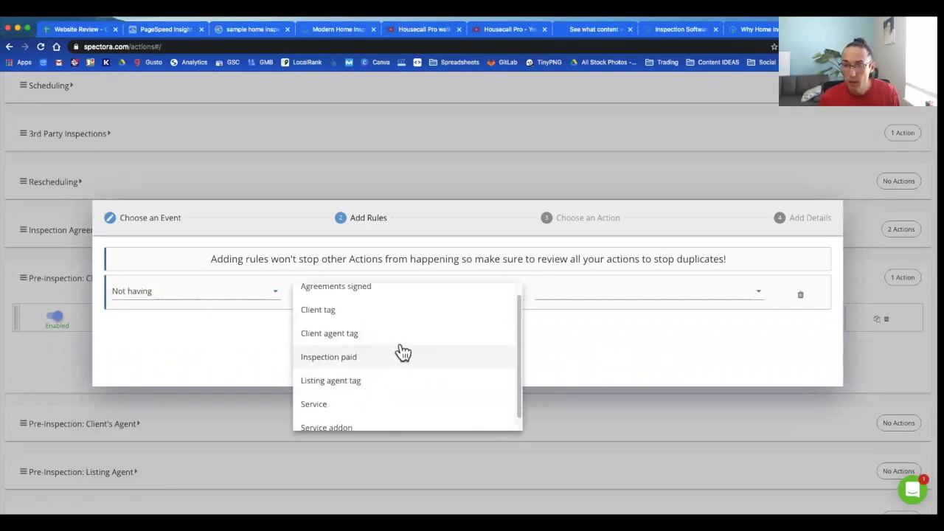
click(398, 357)
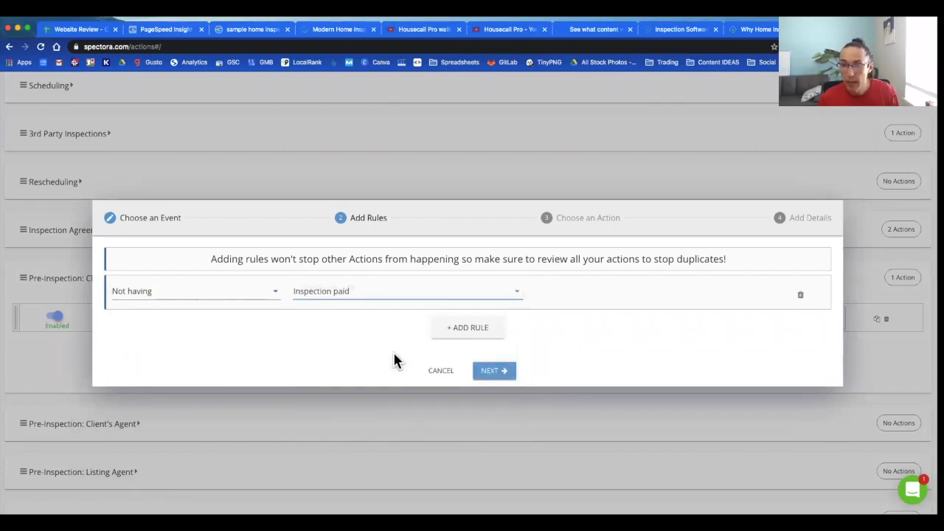
click(507, 375)
click(270, 281)
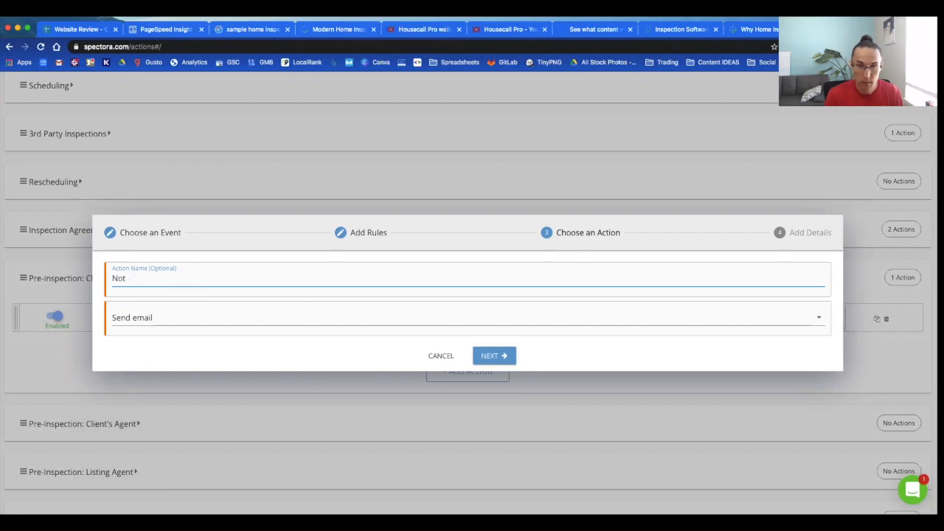
Step: Send the Not Paid email to clients with subject 'Don't forget to pay!' and the INSPECTION LINK placeholder
click(493, 357)
click(262, 142)
click(161, 201)
click(508, 233)
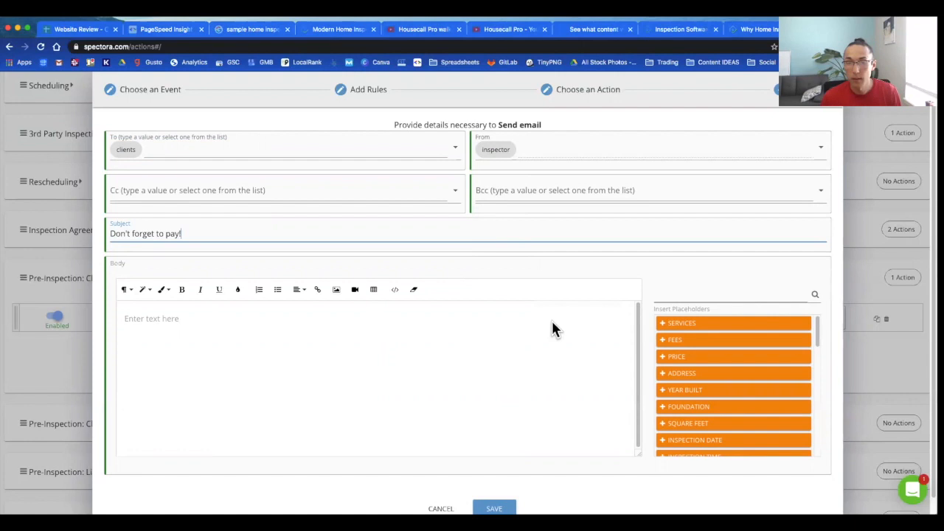
scroll(788, 407, down, 5)
scroll(782, 408, down, 3)
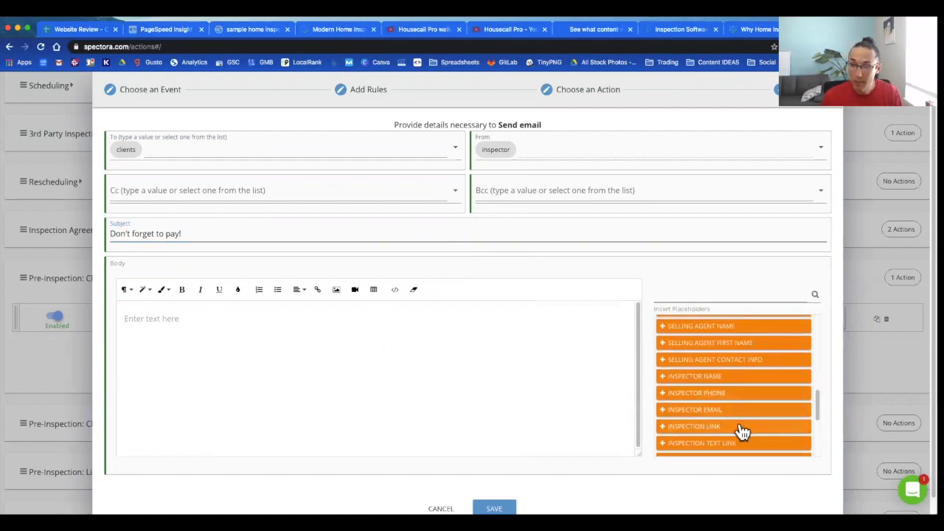
click(741, 428)
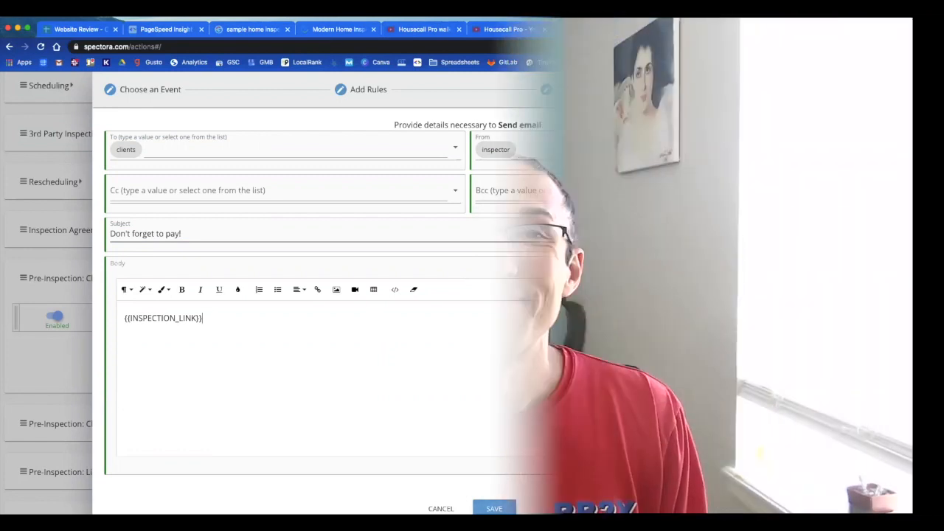